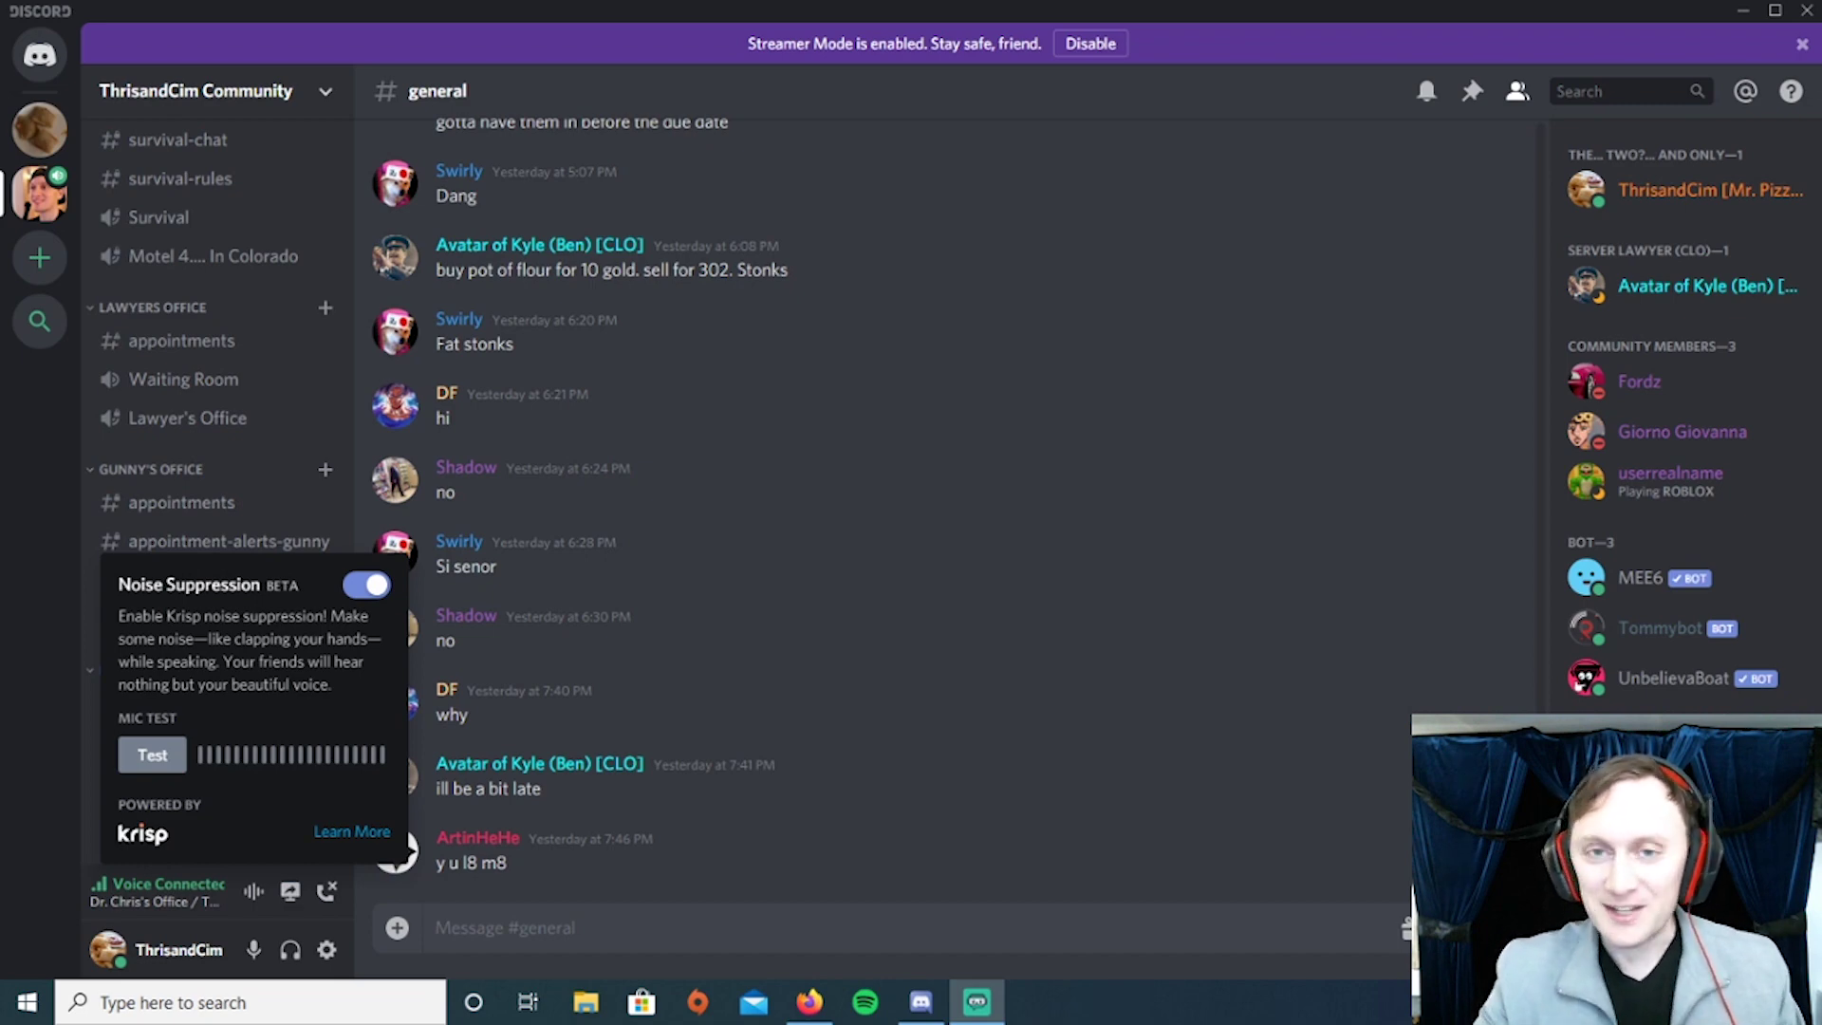
# Close the noise suppression settings and enter random w, a, s, d characters in the #general message box to make keyboard noise
pyautogui.click(1289, 643)
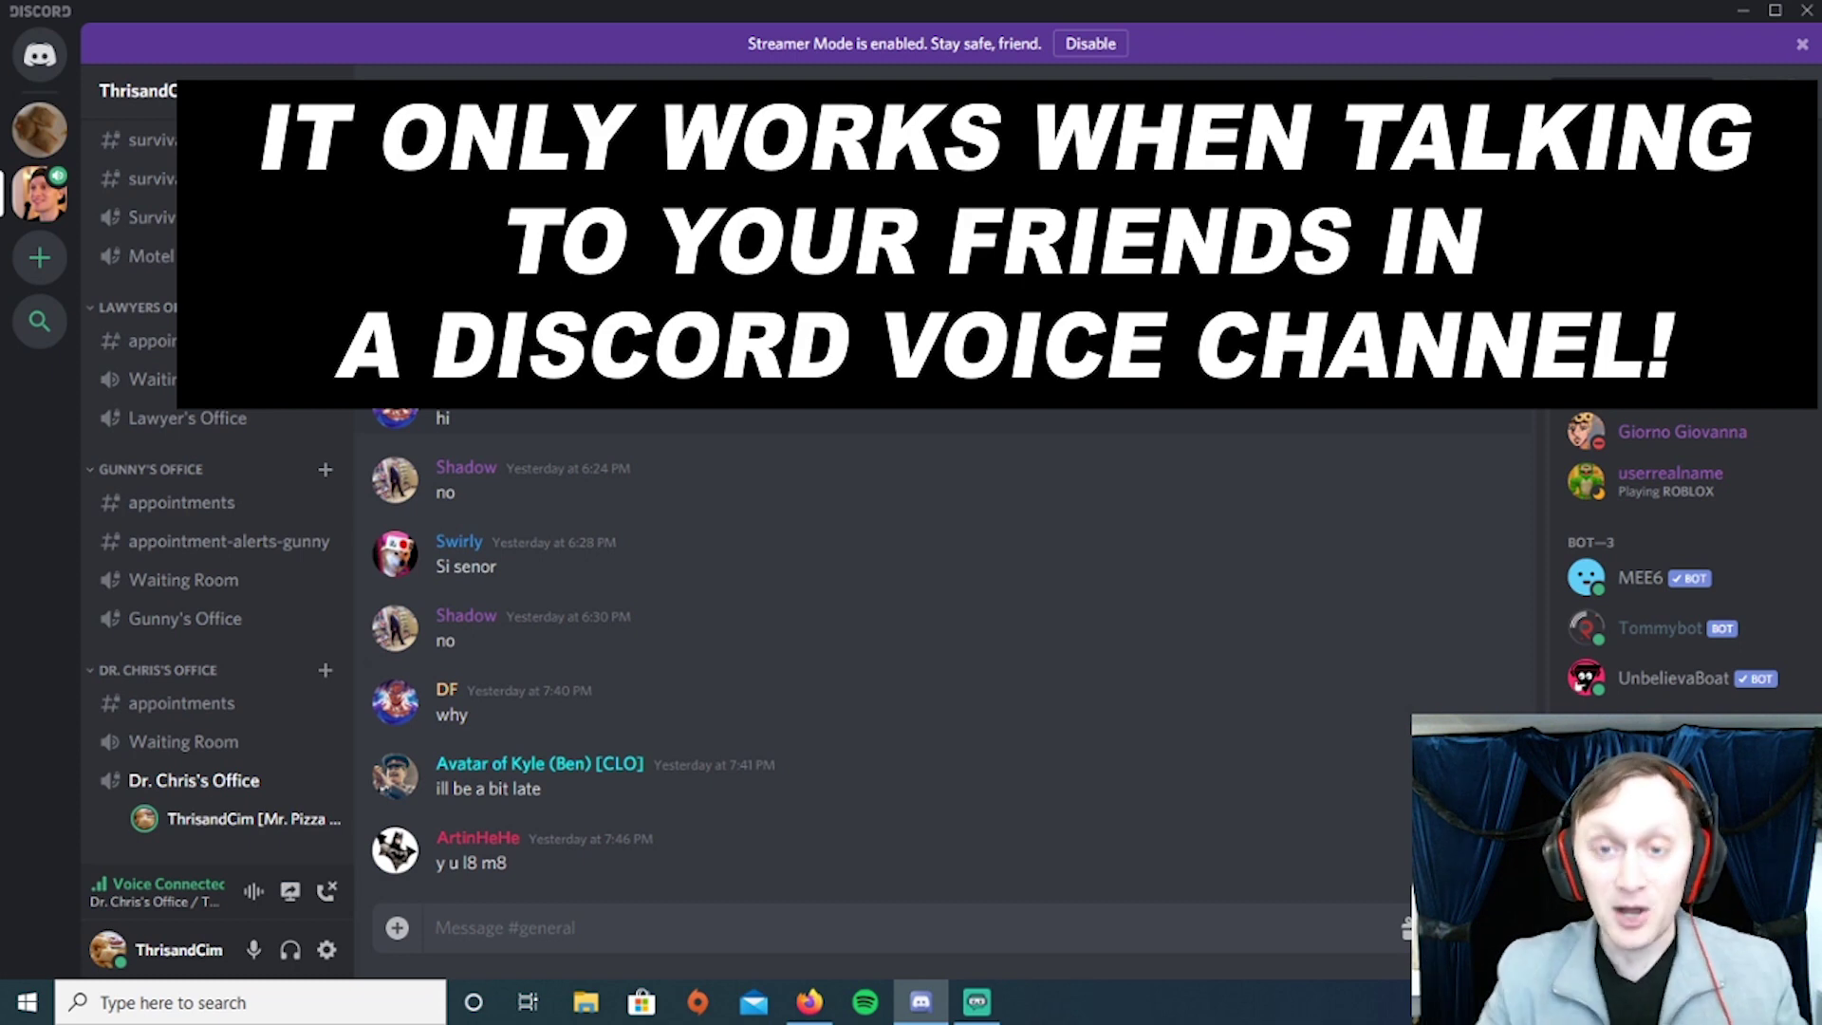
pyautogui.write('sdwadwasdwasdwasd')
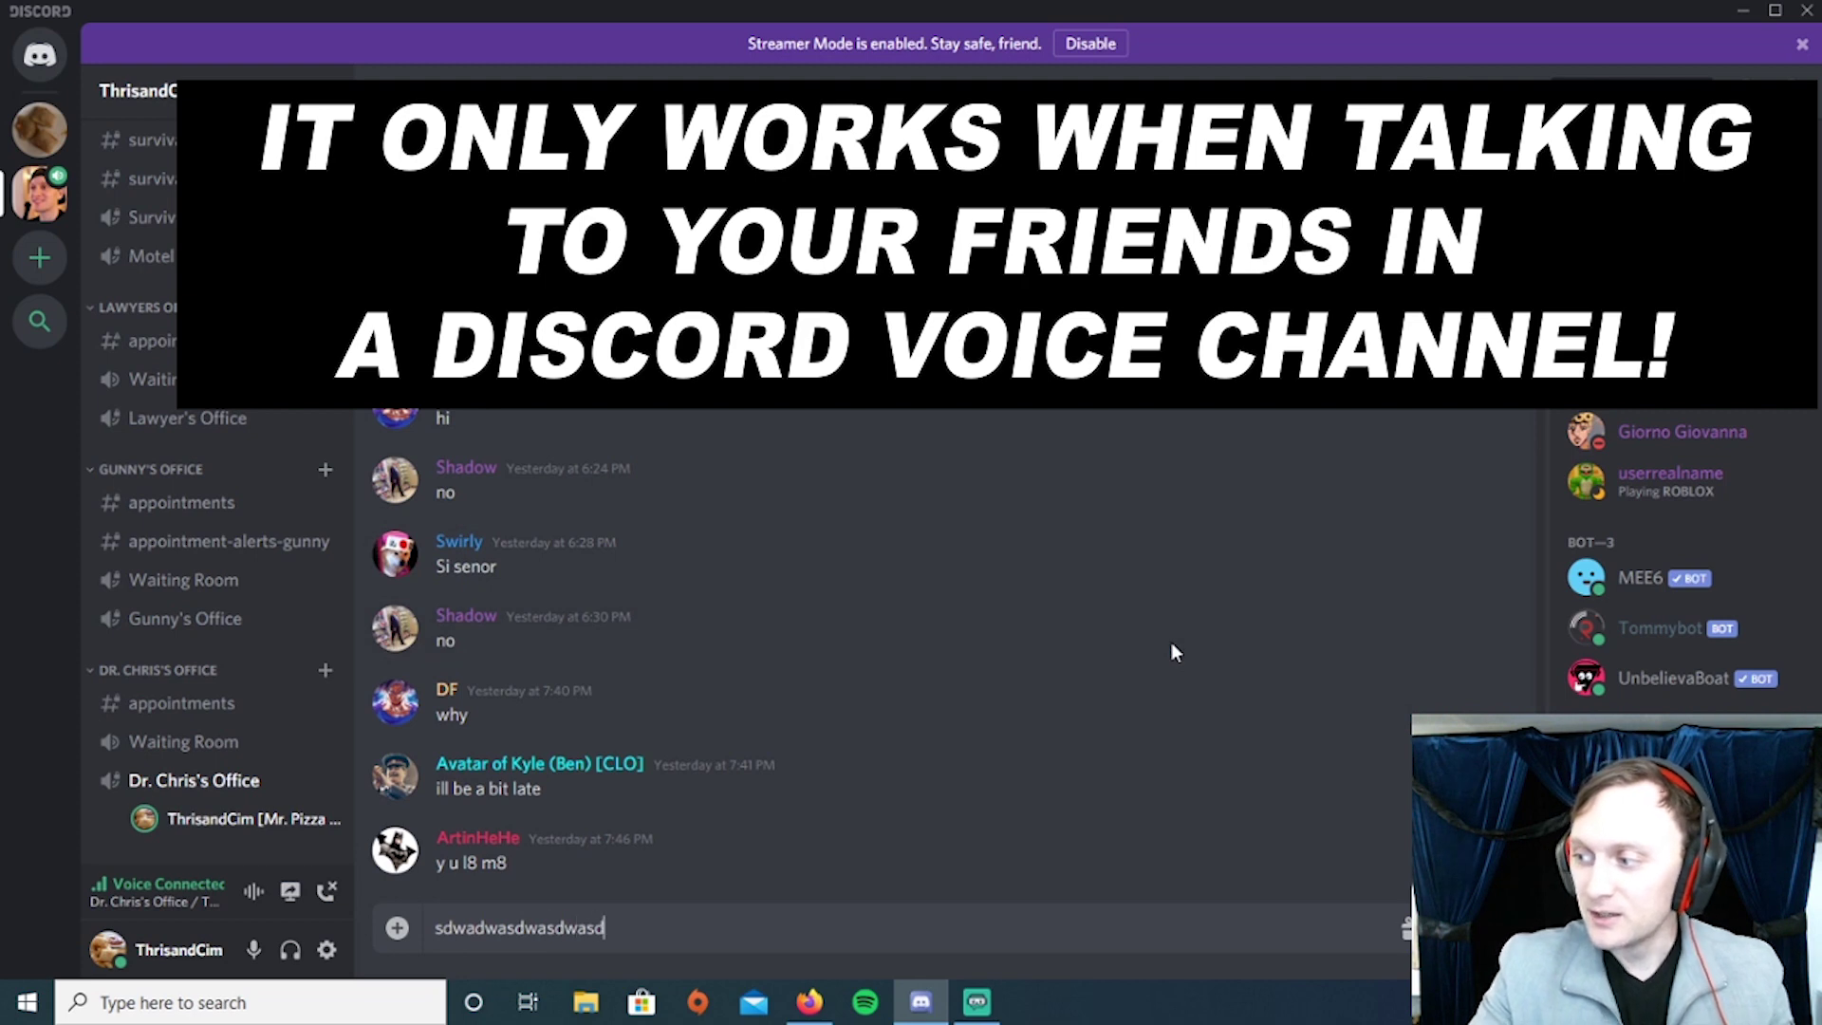
pyautogui.write('wasdwasdwasdawasdwasd')
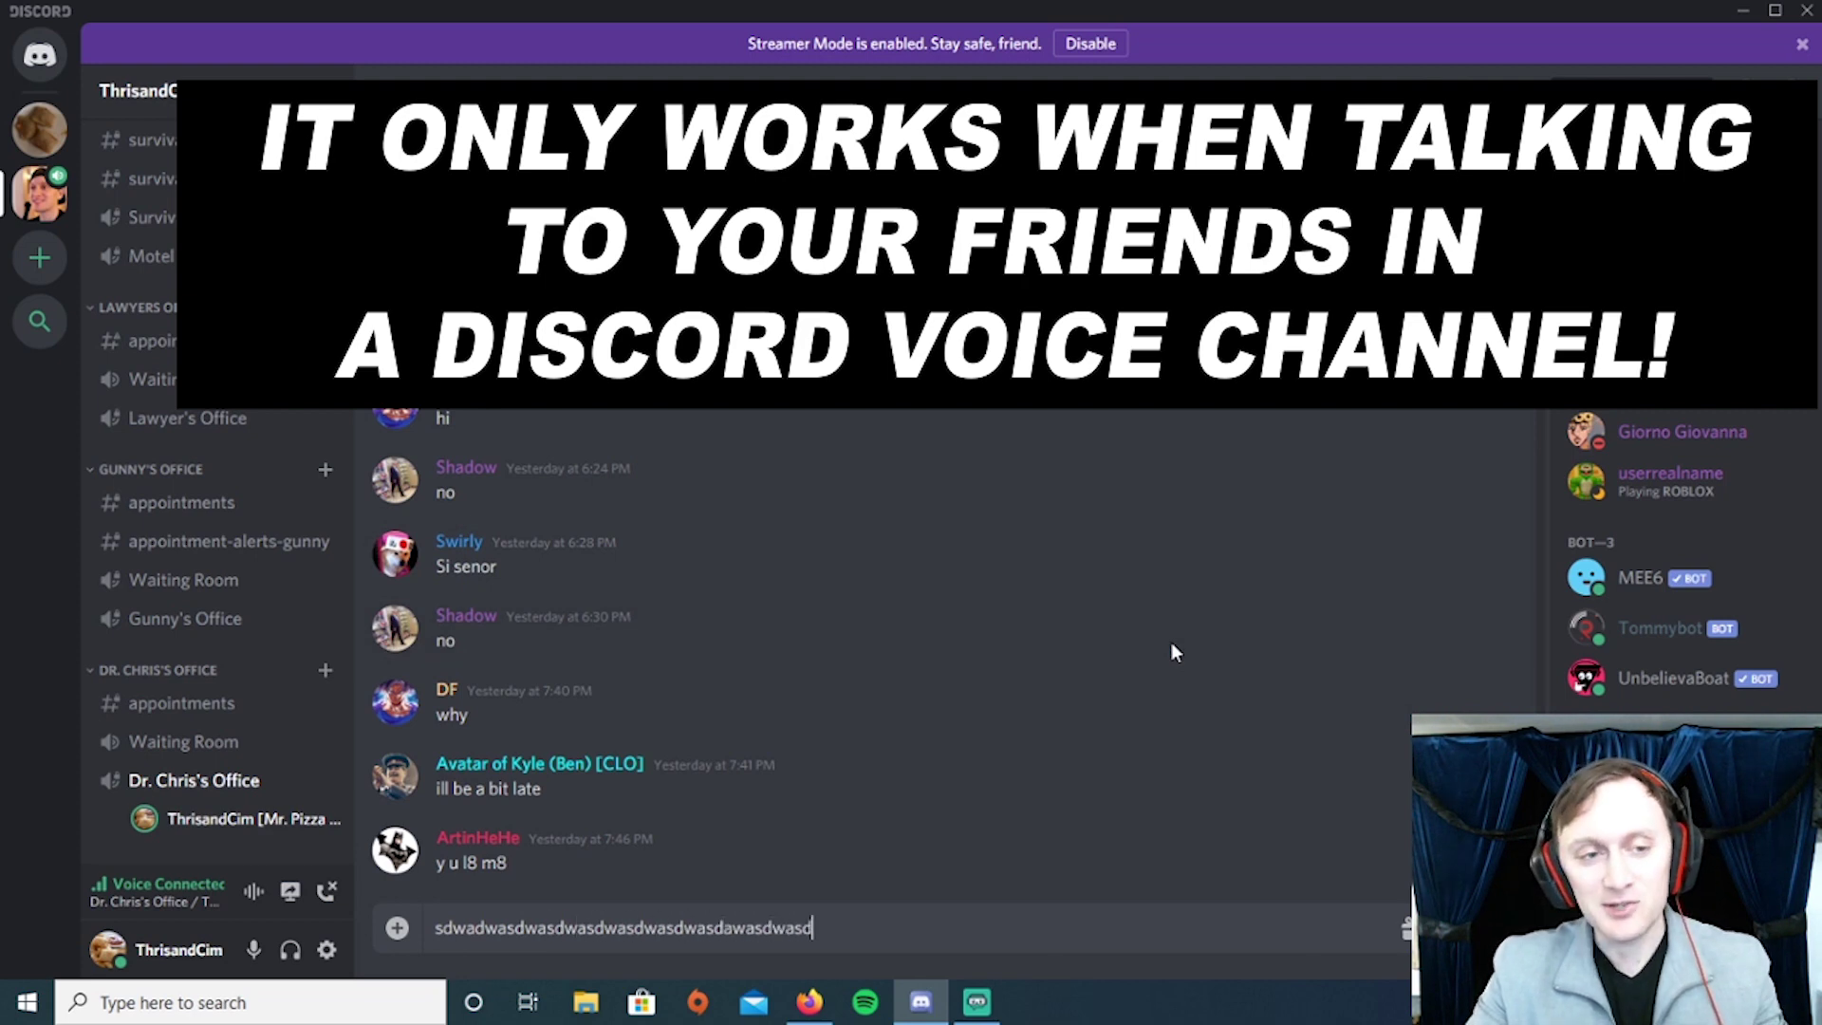
pyautogui.write('wasdwa')
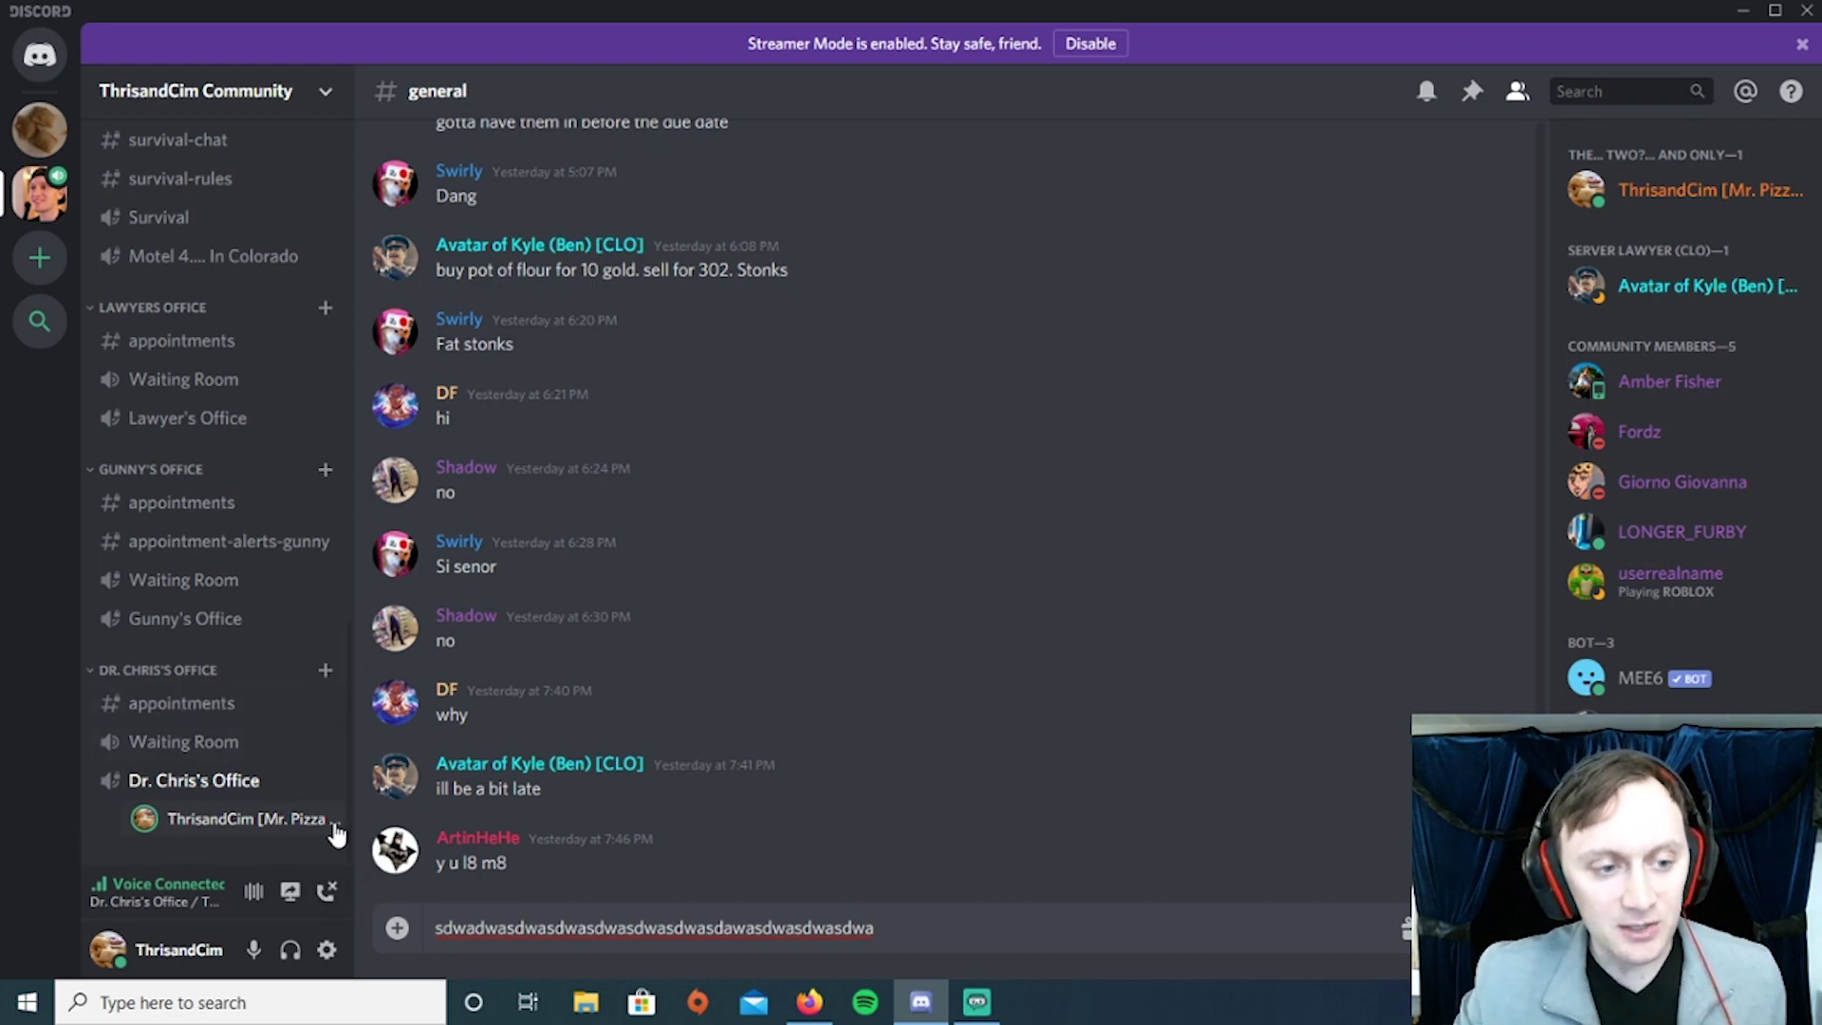
# Disconnect from the current office voice channel, browse the server's channel list, and rejoin the same voice channel
pyautogui.click(327, 890)
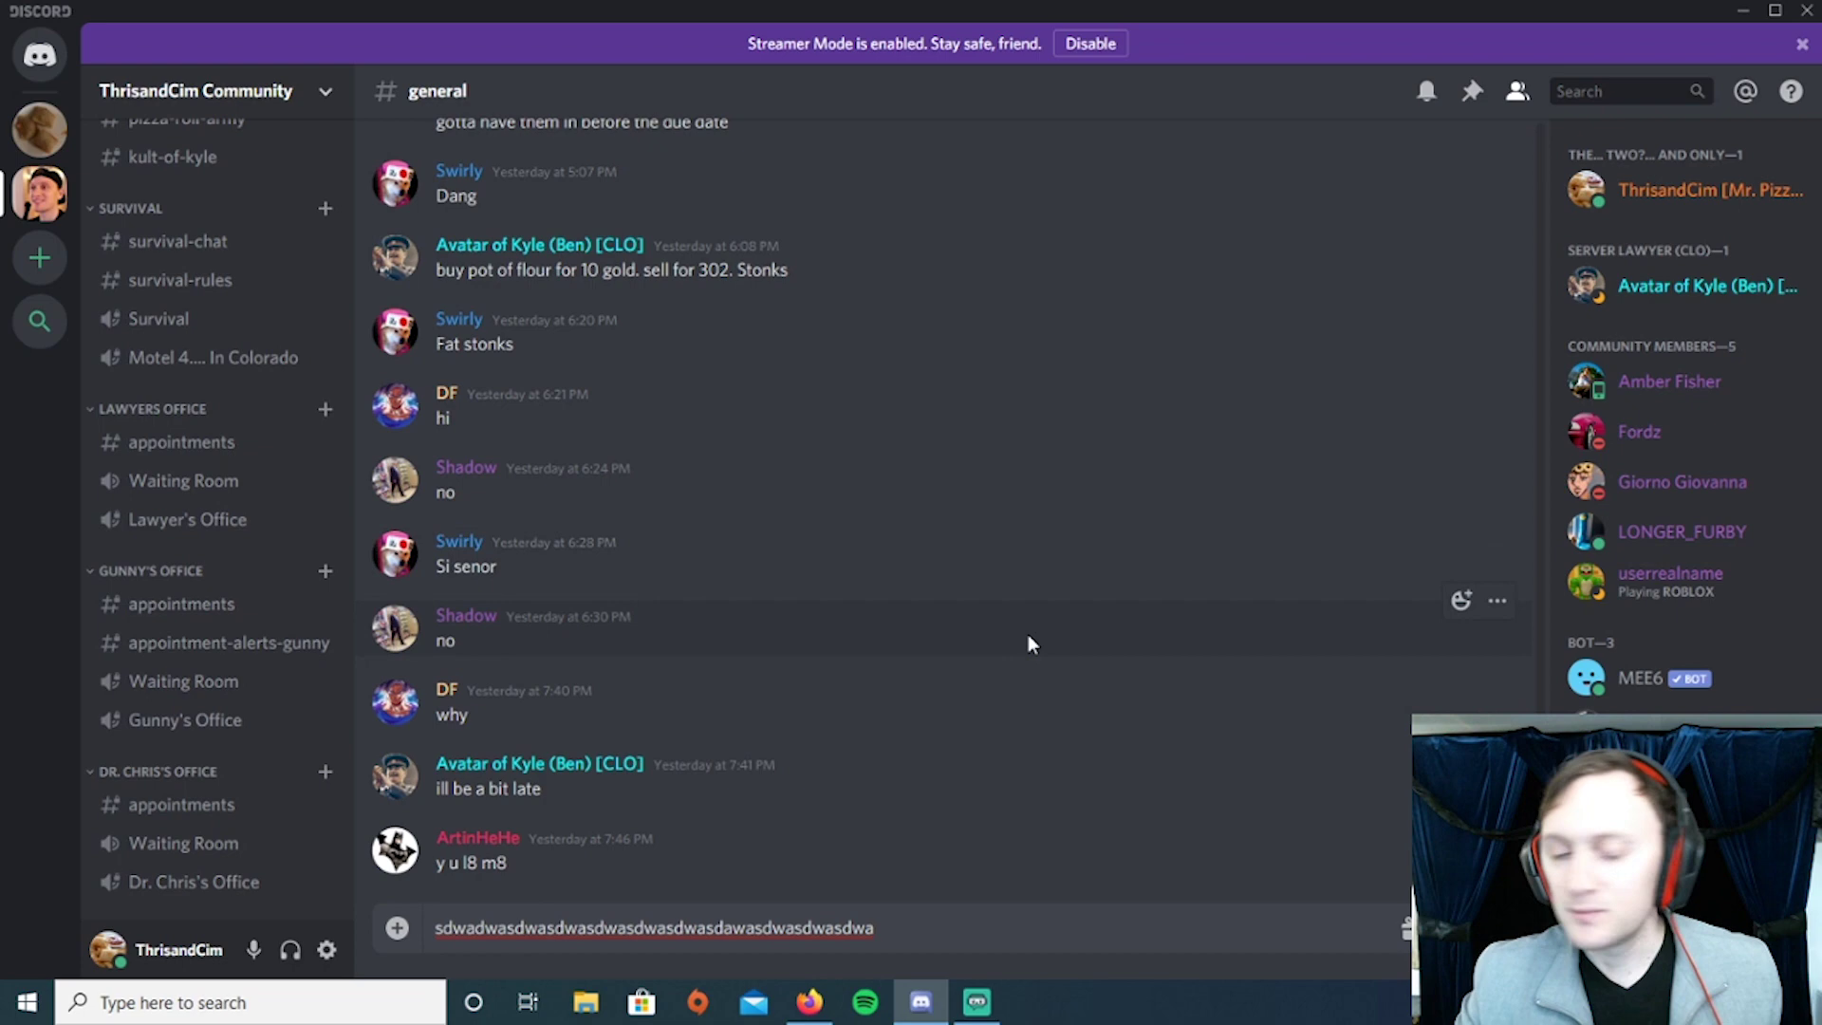
pyautogui.scroll(5, 183, 491)
pyautogui.scroll(2, 187, 503)
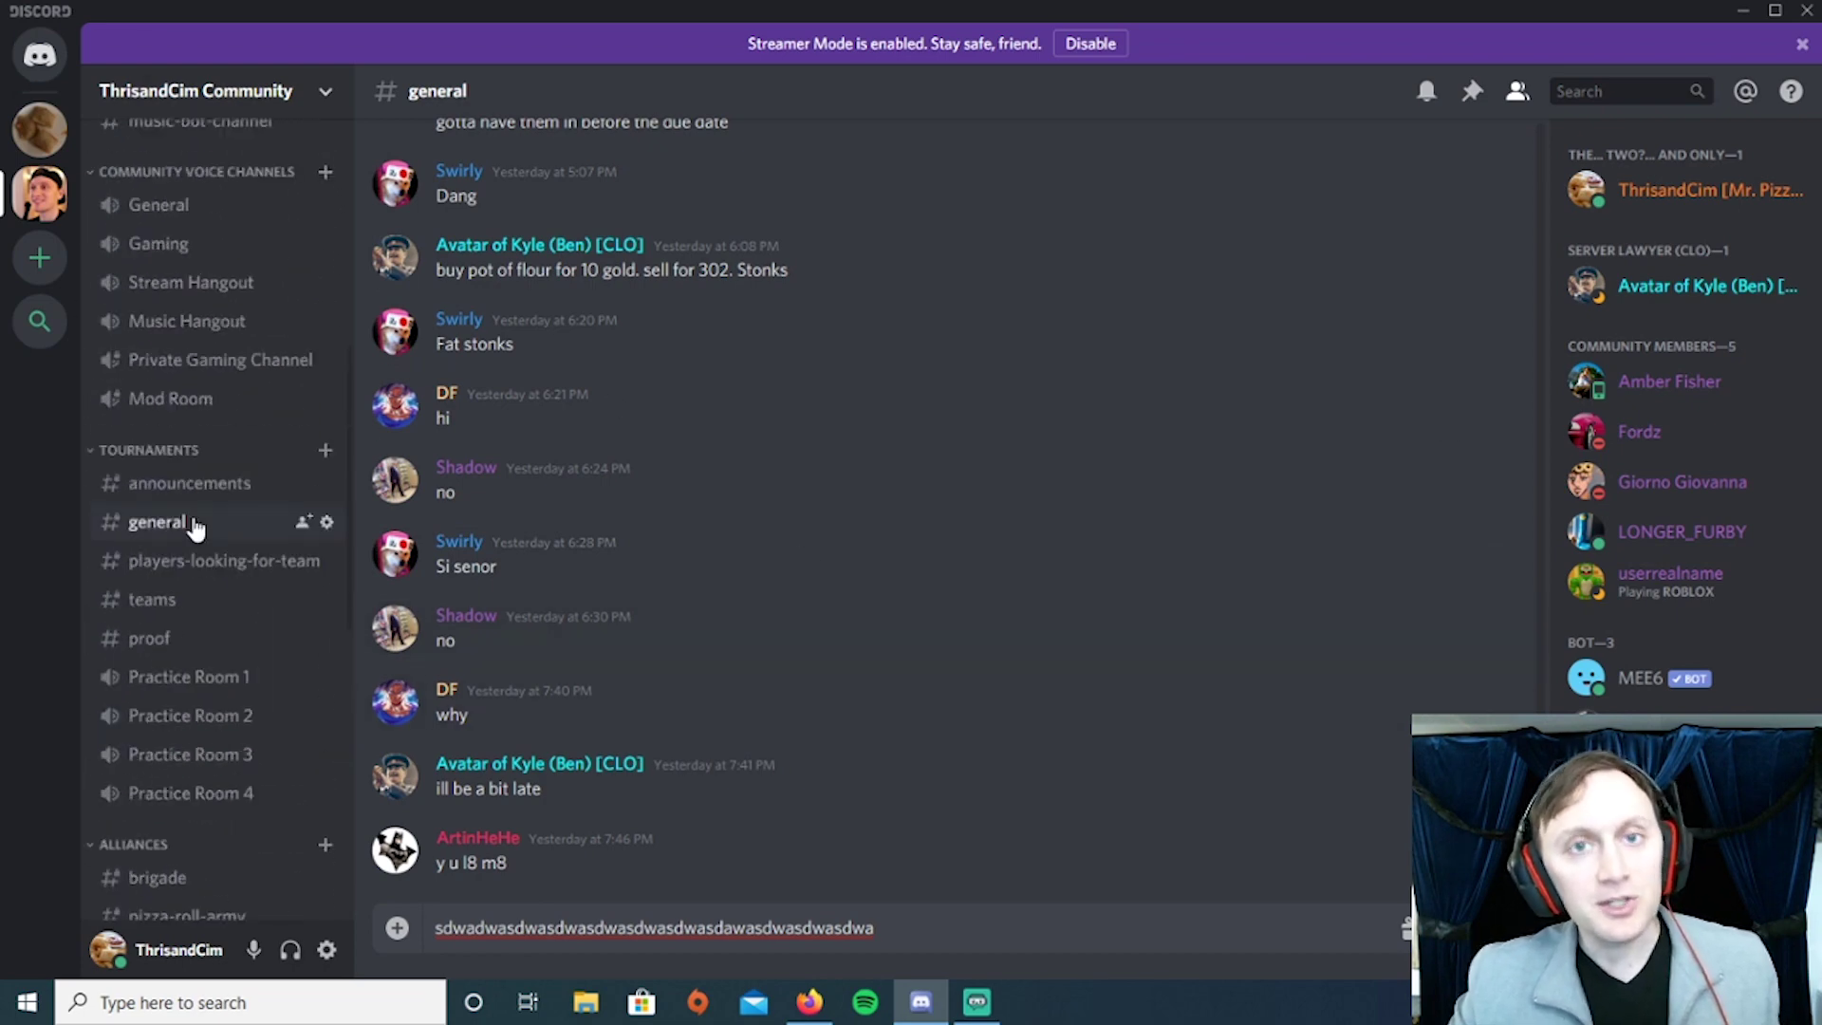
pyautogui.scroll(-7, 191, 521)
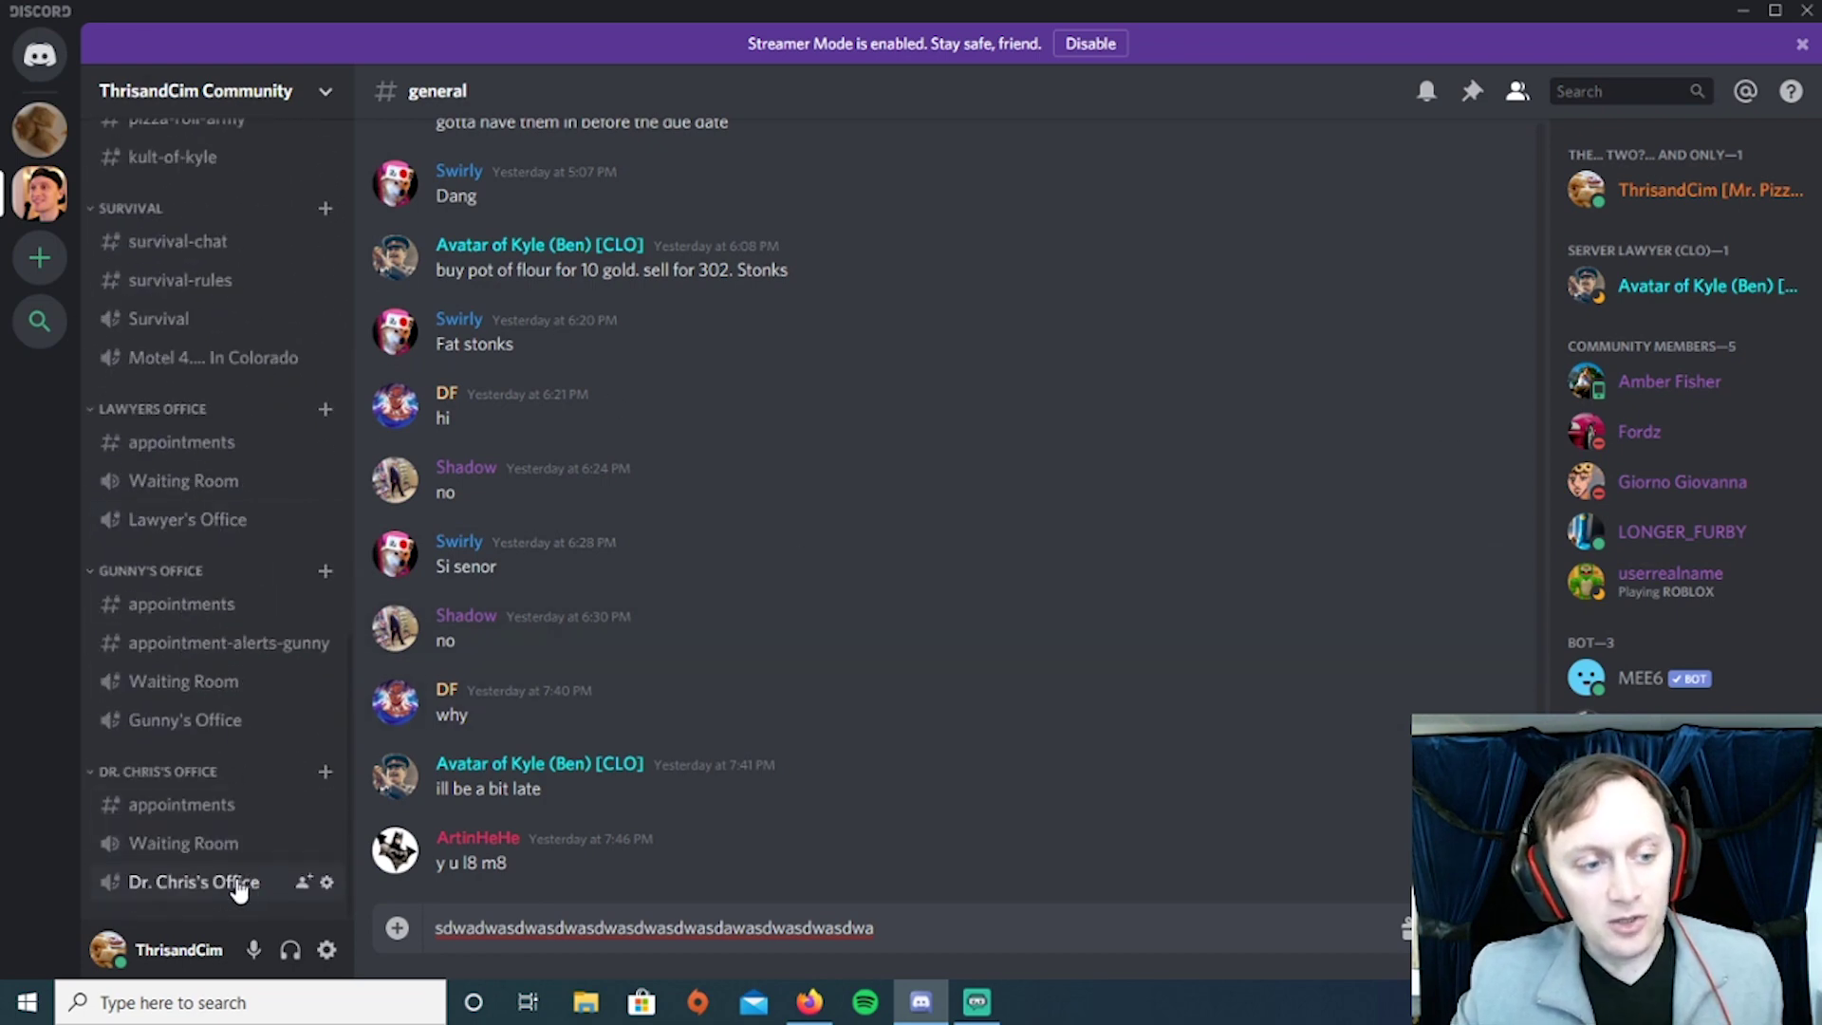
pyautogui.click(245, 880)
pyautogui.scroll(-1, 228, 854)
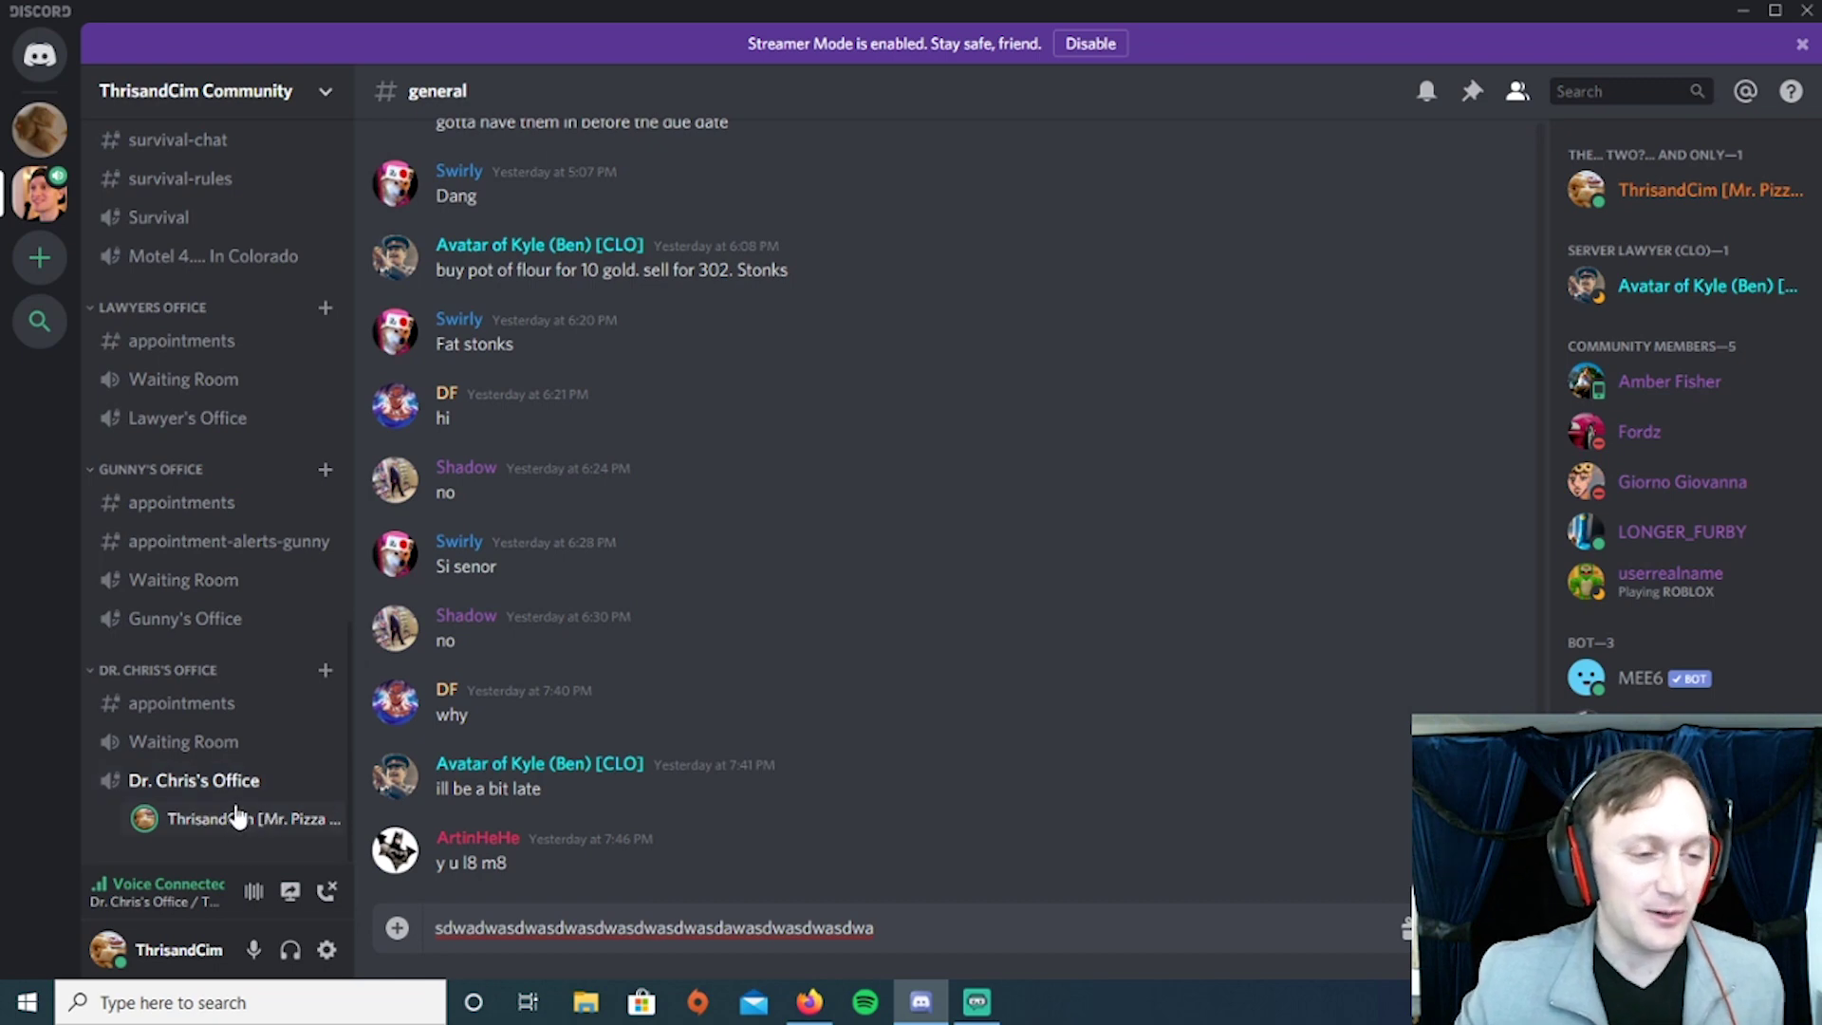
# Open the Krisp noise suppression settings for the active voice connection
pyautogui.scroll(3, 237, 816)
pyautogui.scroll(-3, 242, 806)
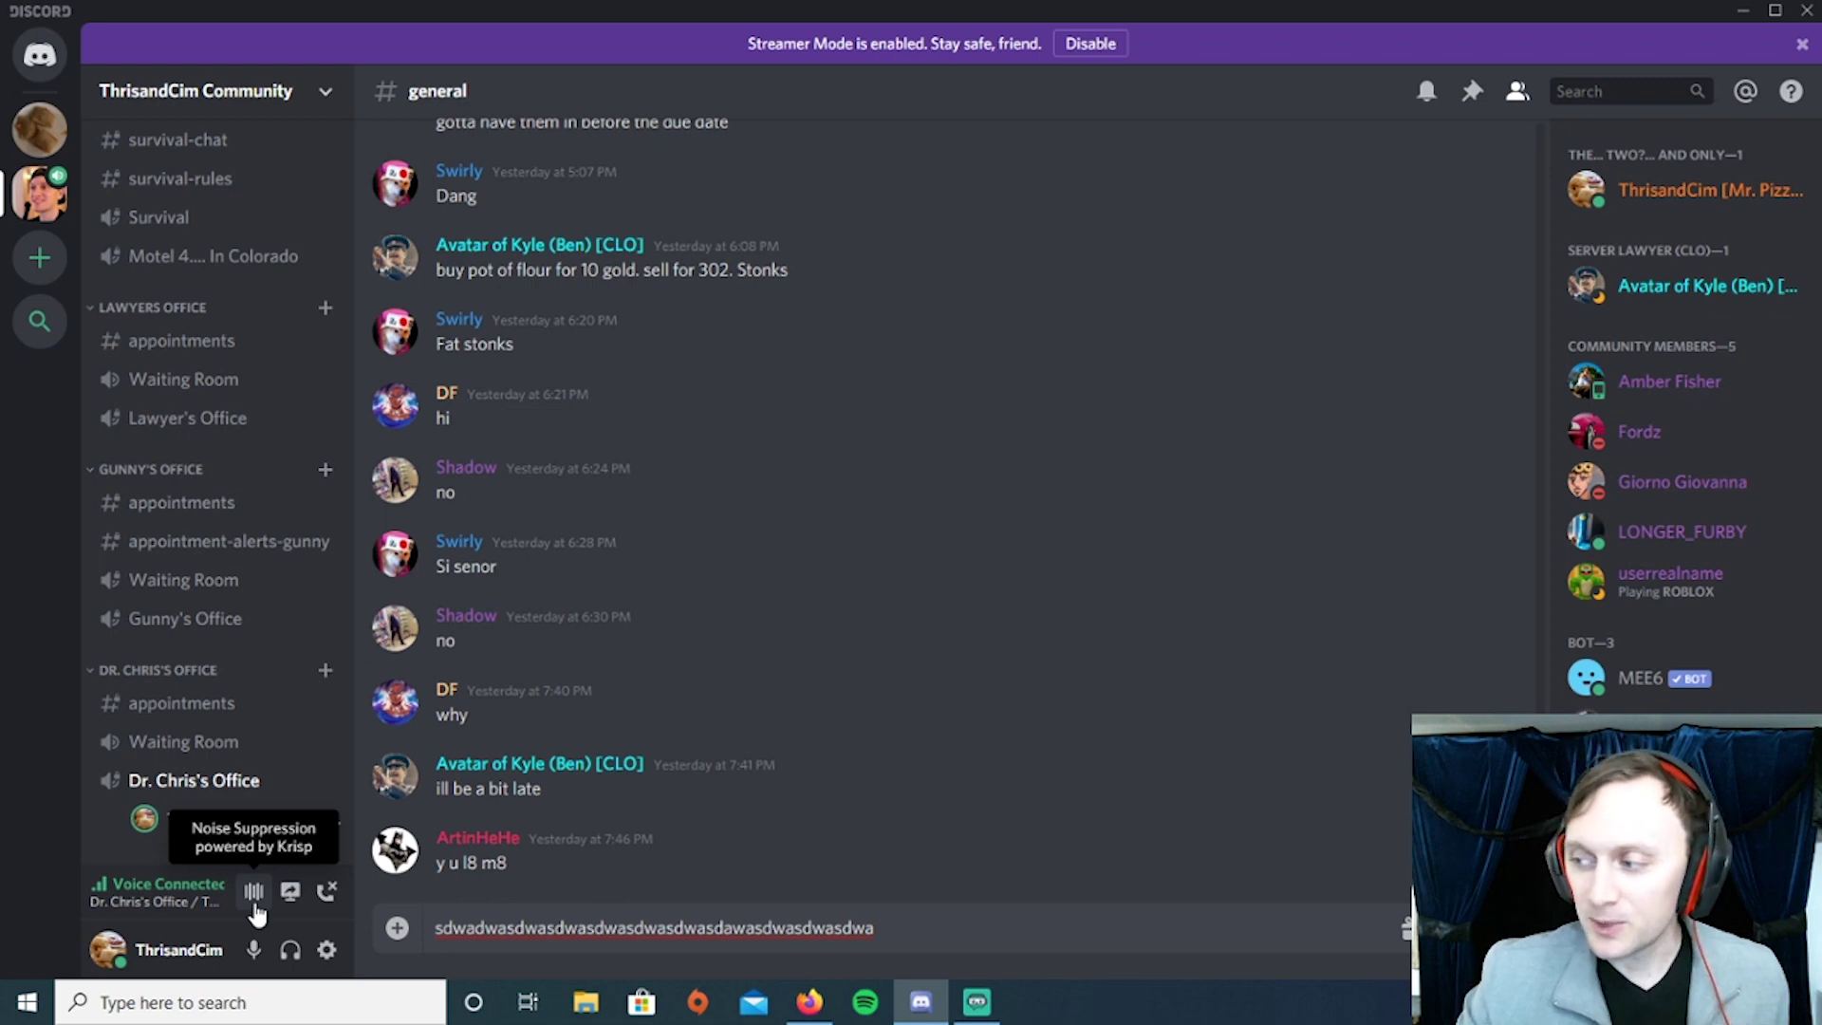
pyautogui.click(254, 892)
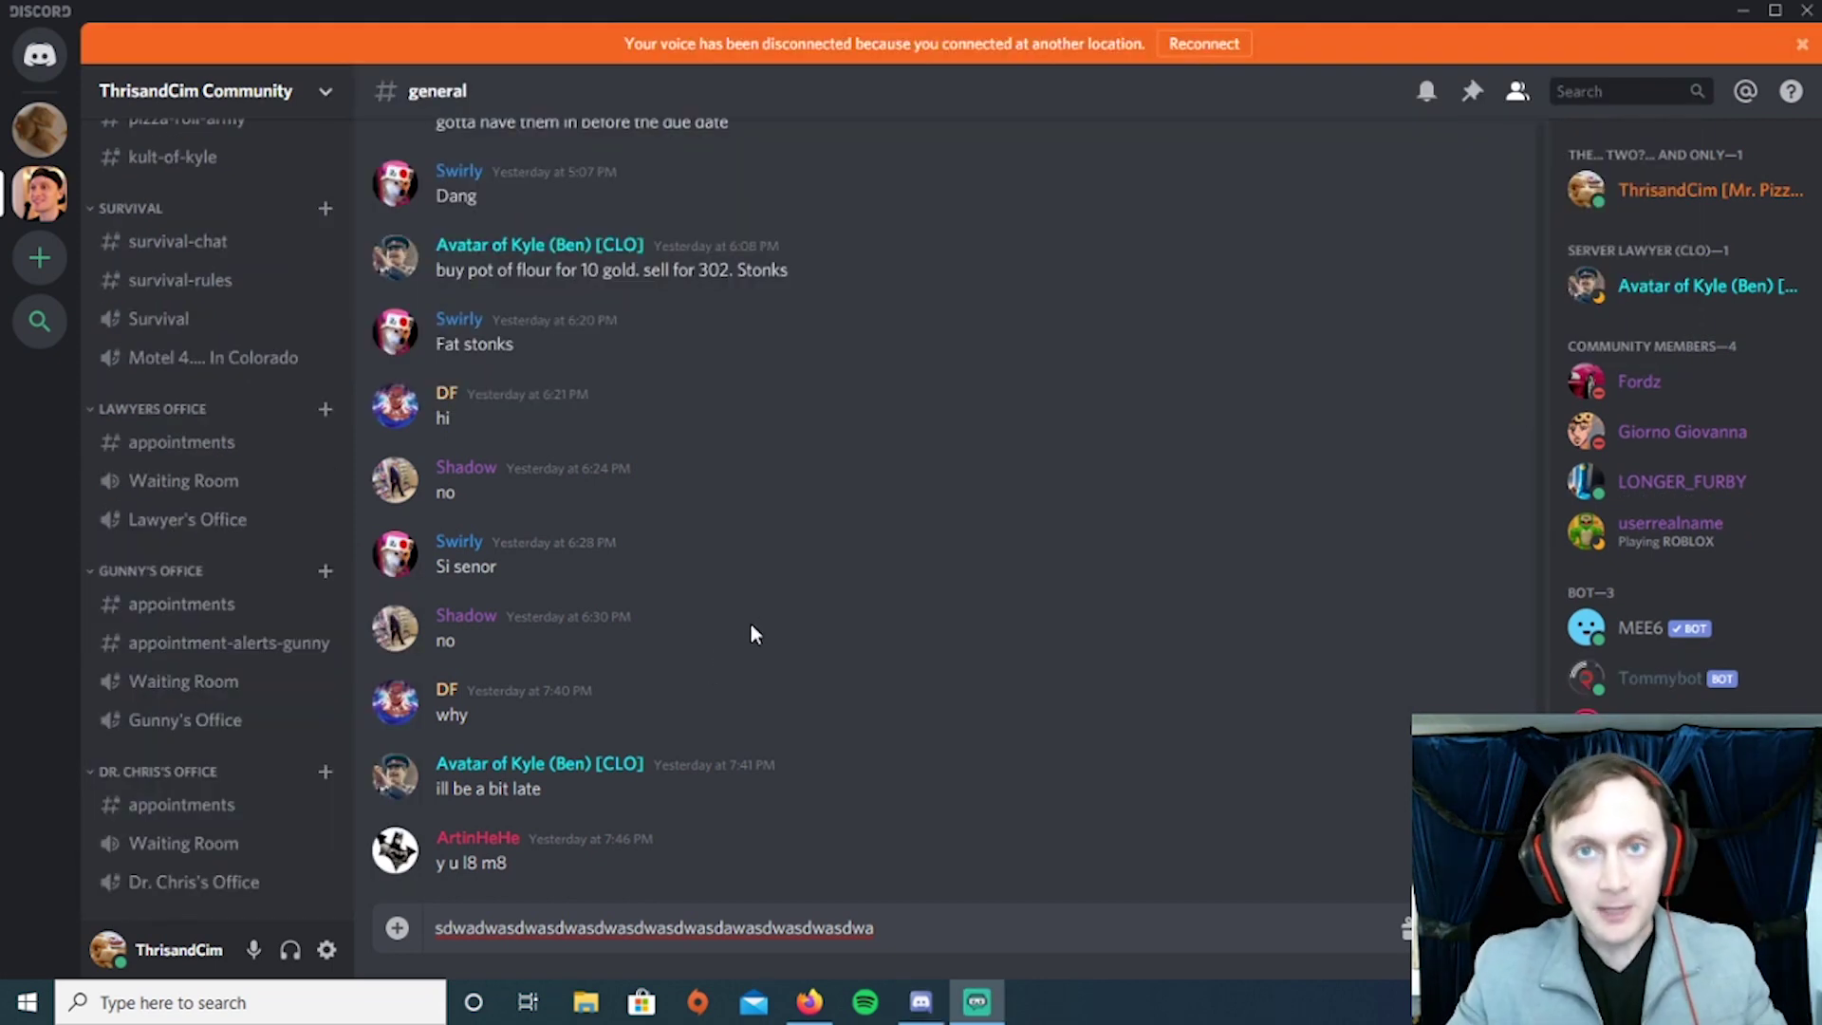
# Rejoin the office voice channel and turn on Krisp noise suppression for the voice connection
pyautogui.click(238, 882)
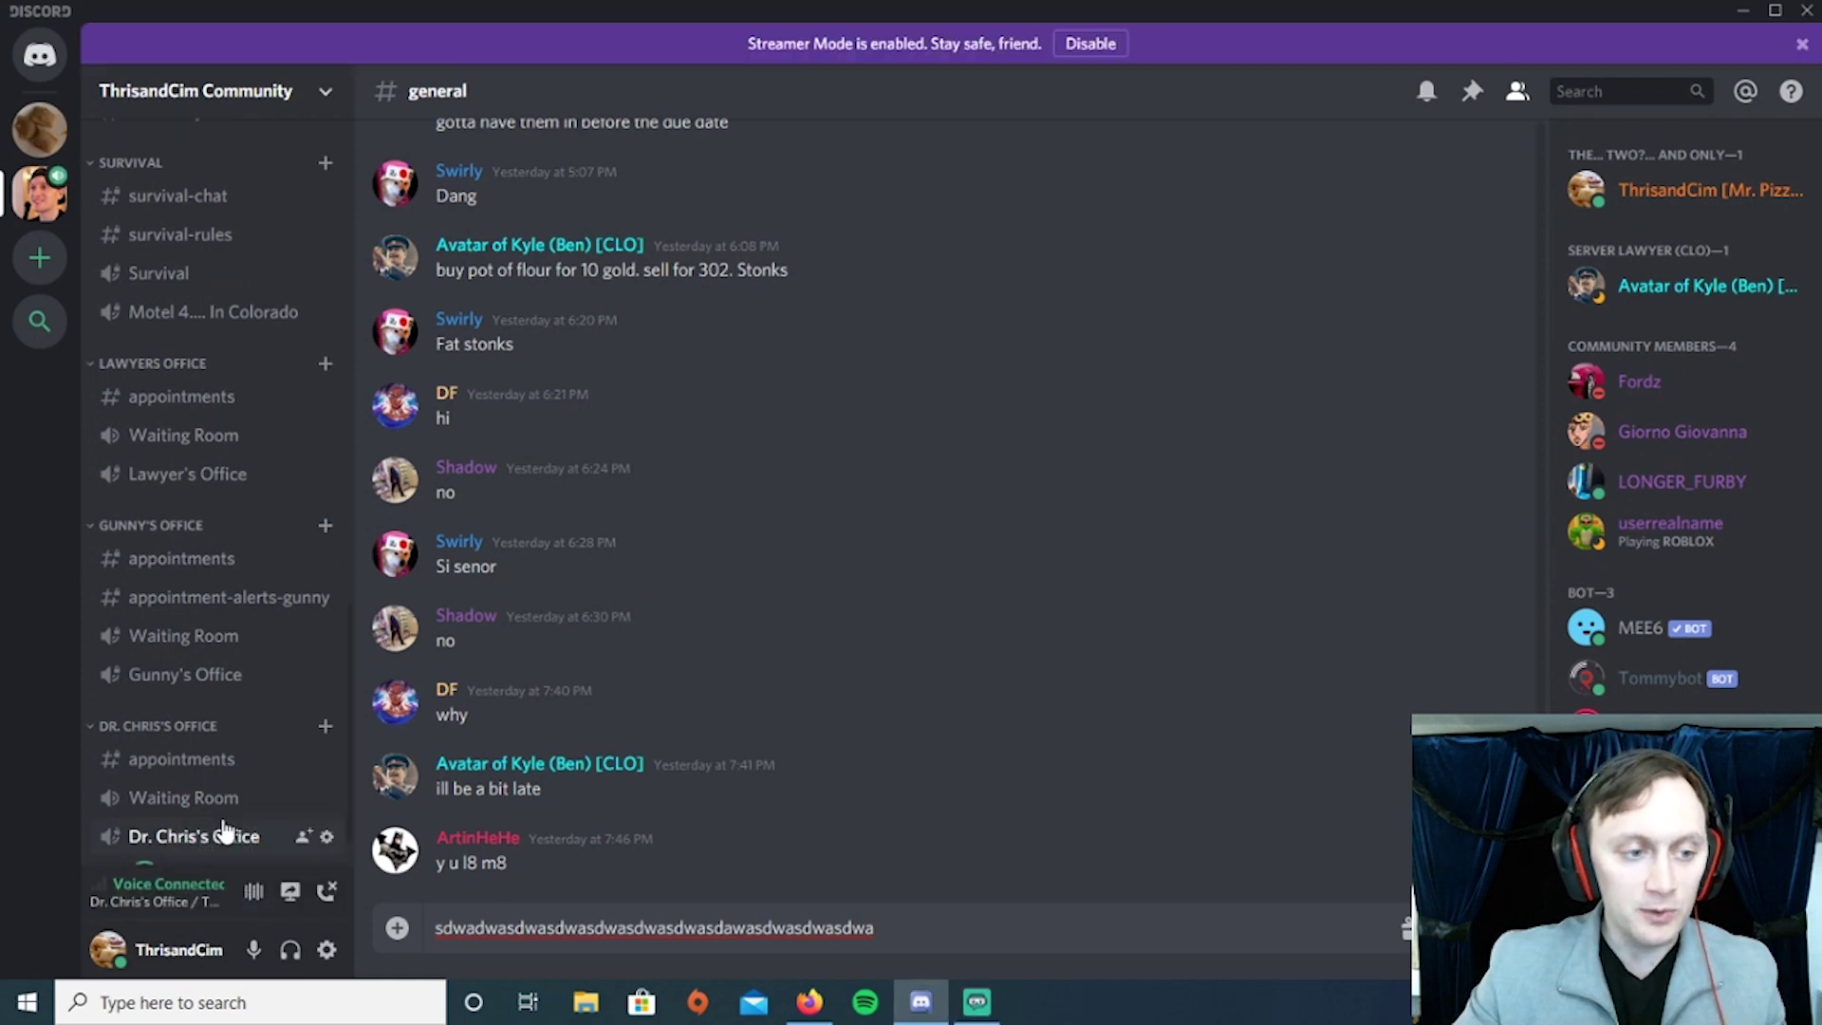
pyautogui.scroll(-1, 220, 816)
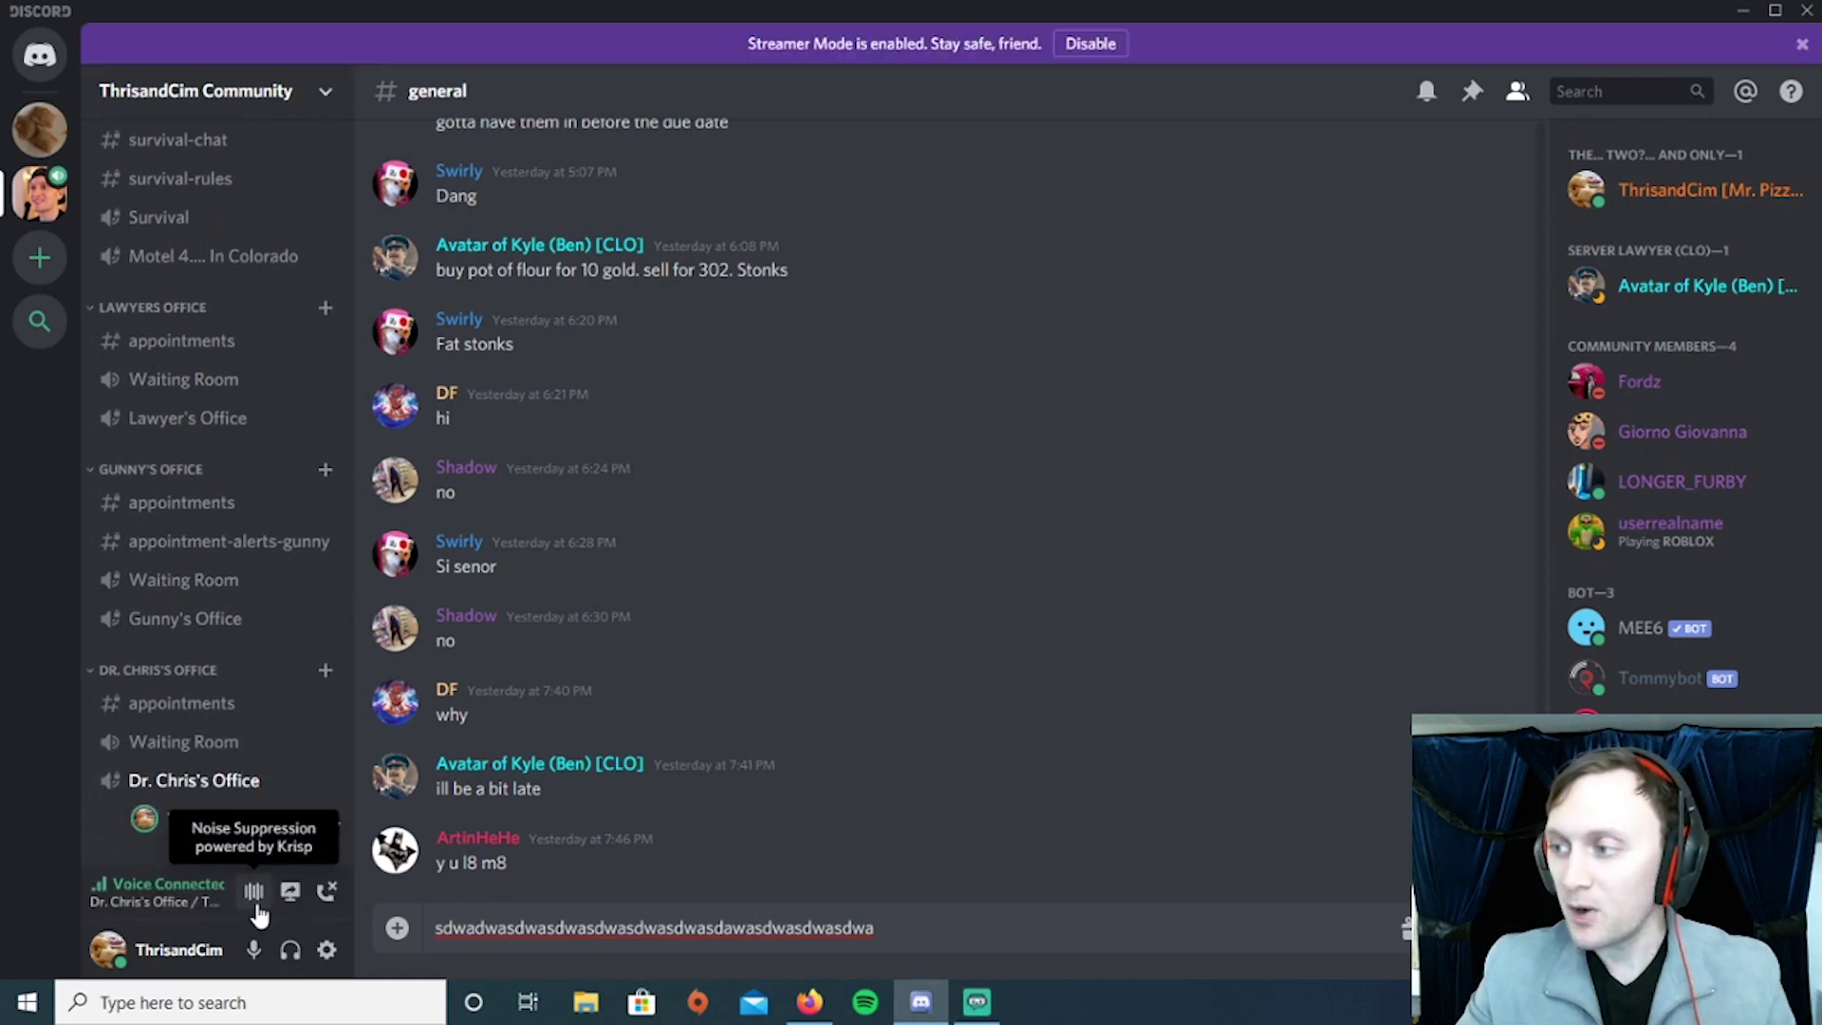
pyautogui.click(253, 892)
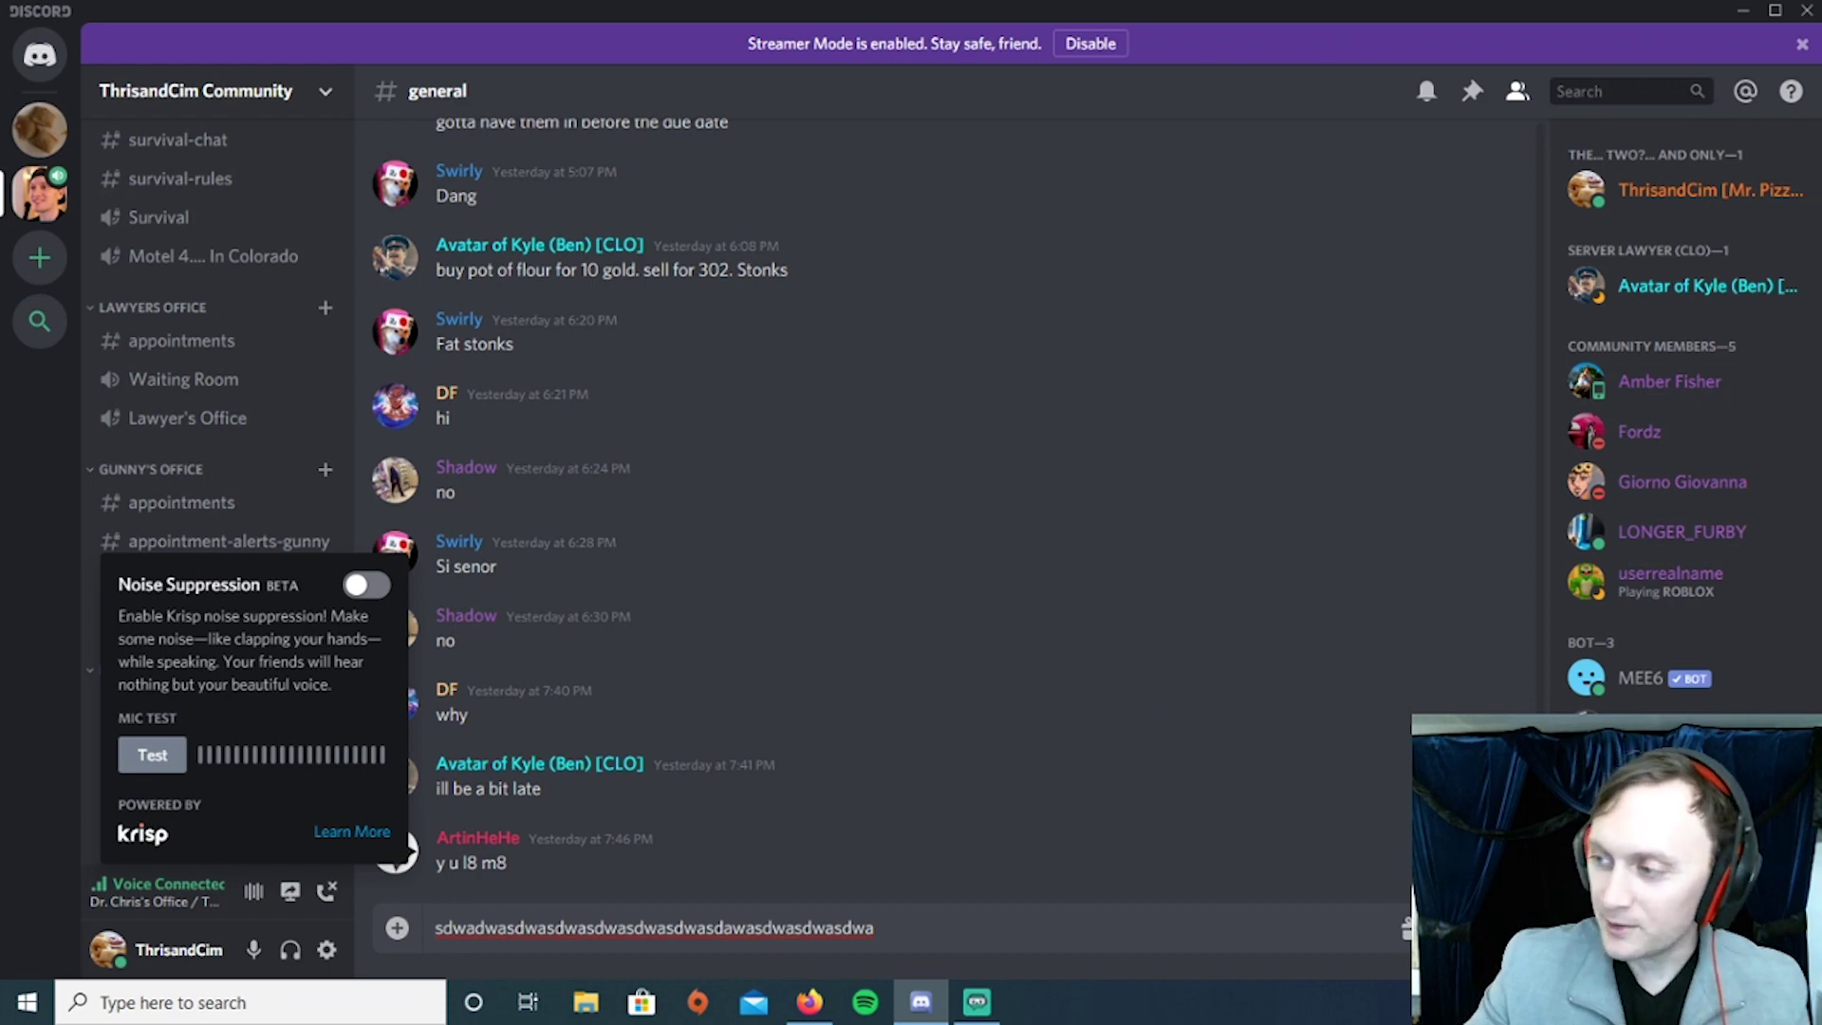
pyautogui.click(361, 584)
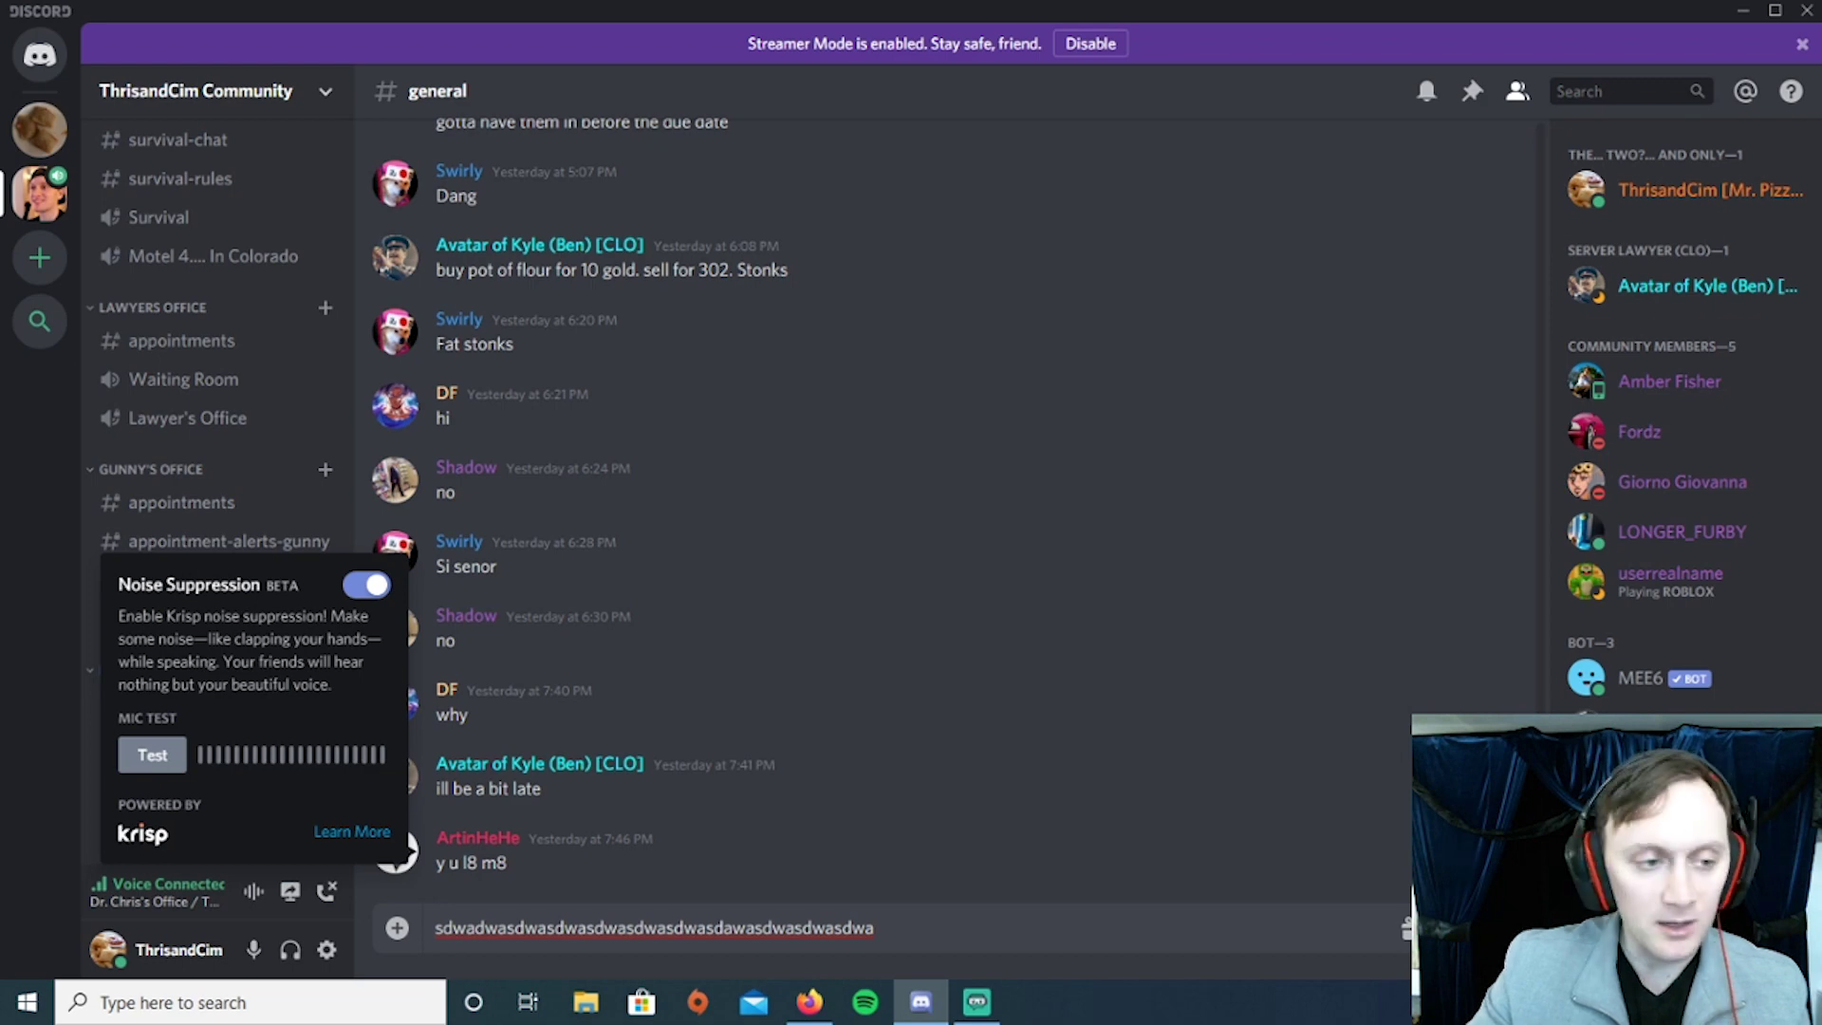
# Start the mic test and enter a long run of random w, a, s, d characters in the unsent #general message to test keyboard noise
pyautogui.click(152, 754)
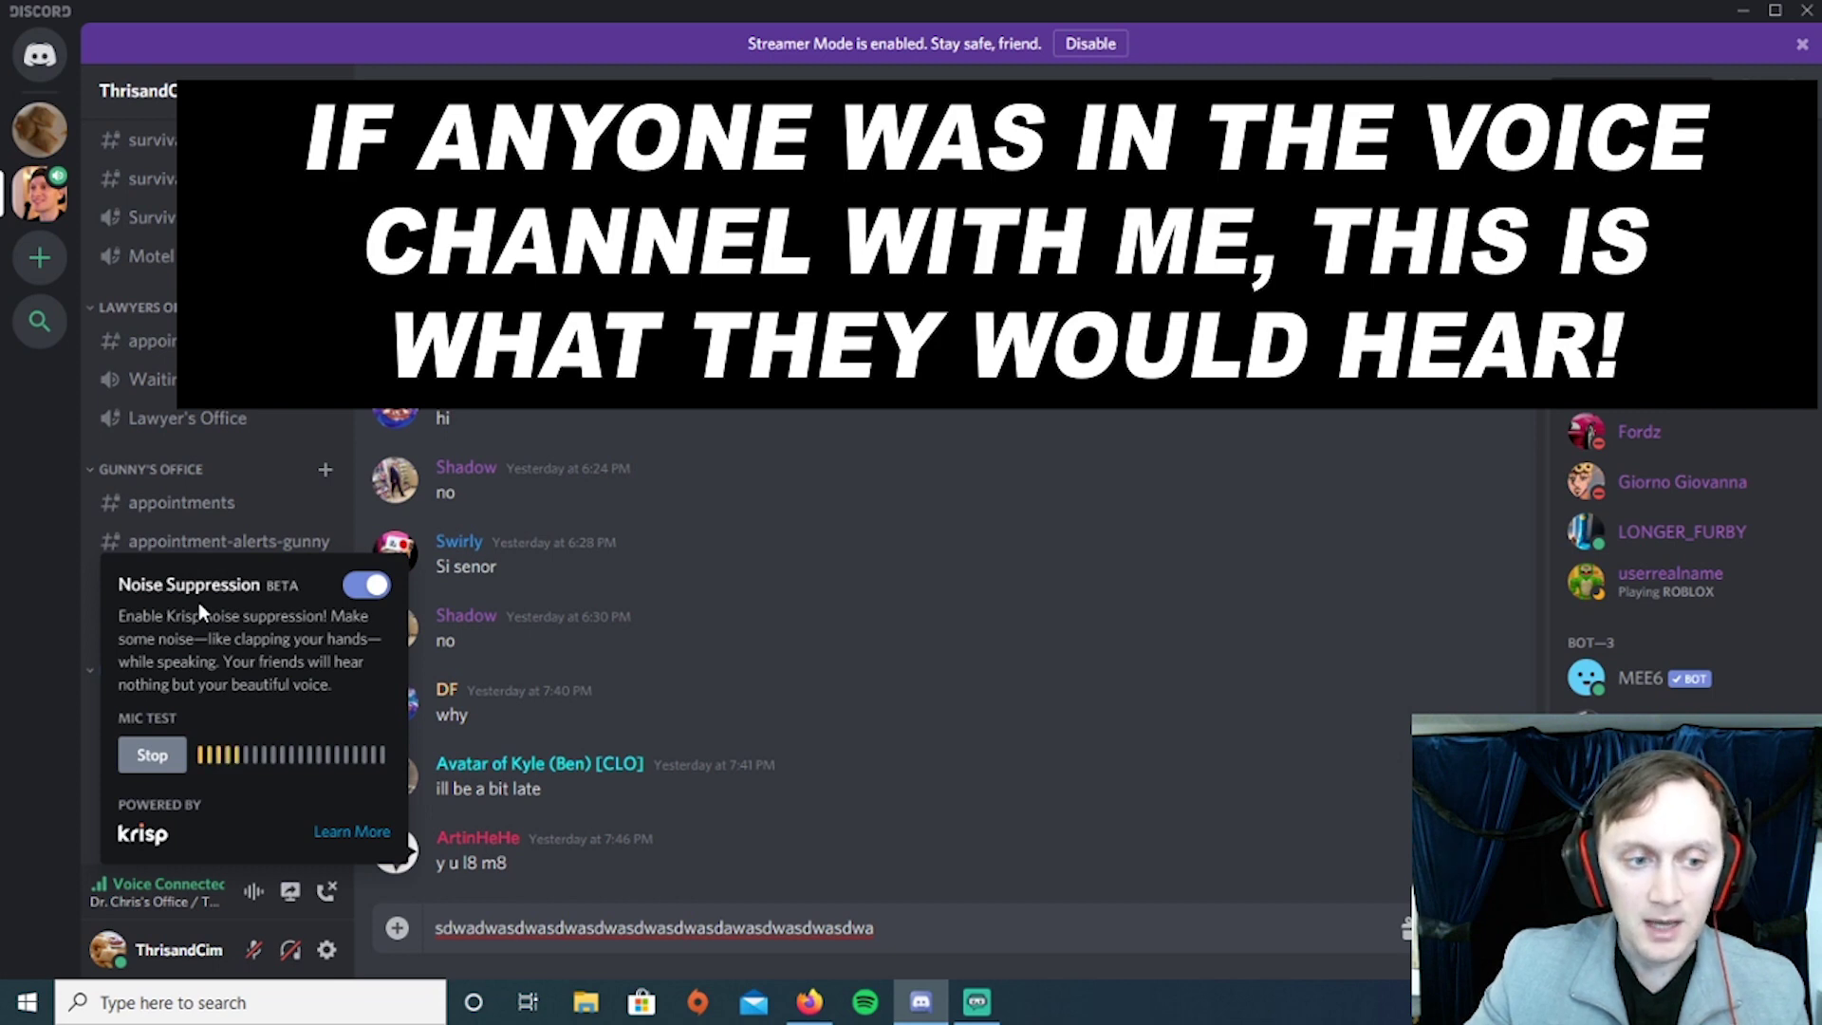
pyautogui.write('wasdwasdwasdwasdwasdwa')
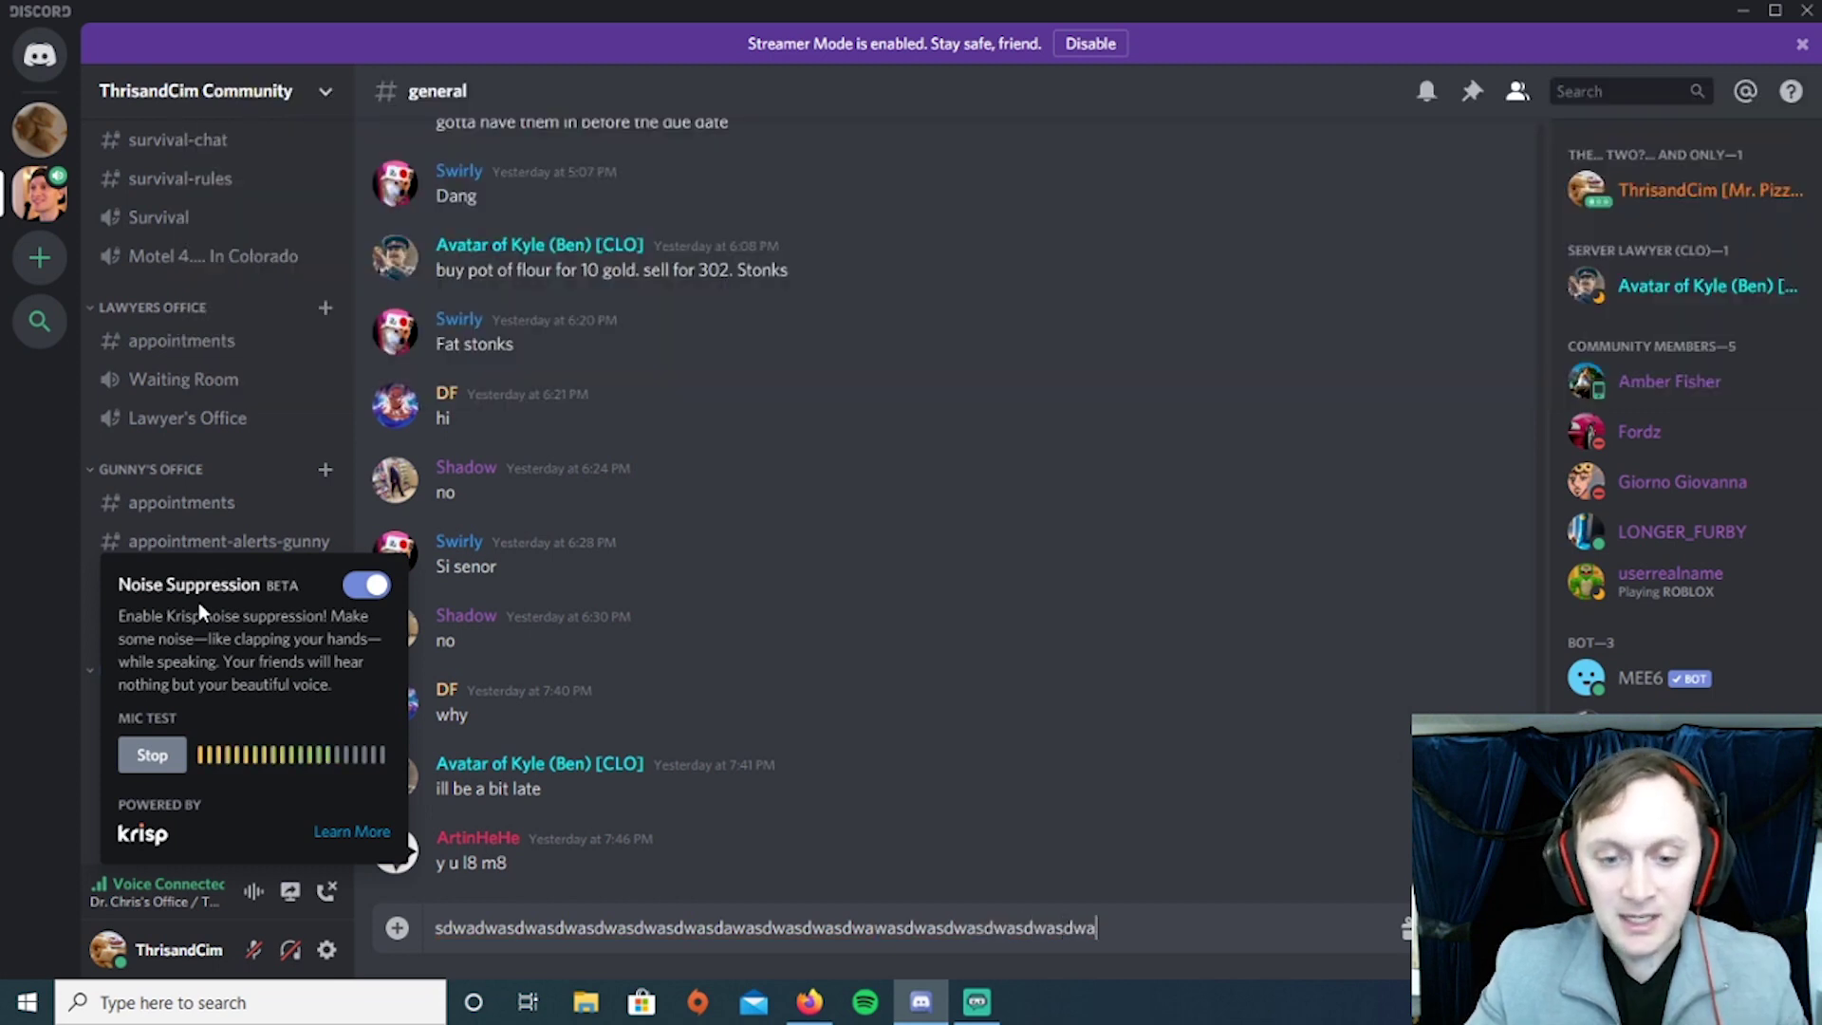
pyautogui.write('sdwasdwasdwasdwasdwa')
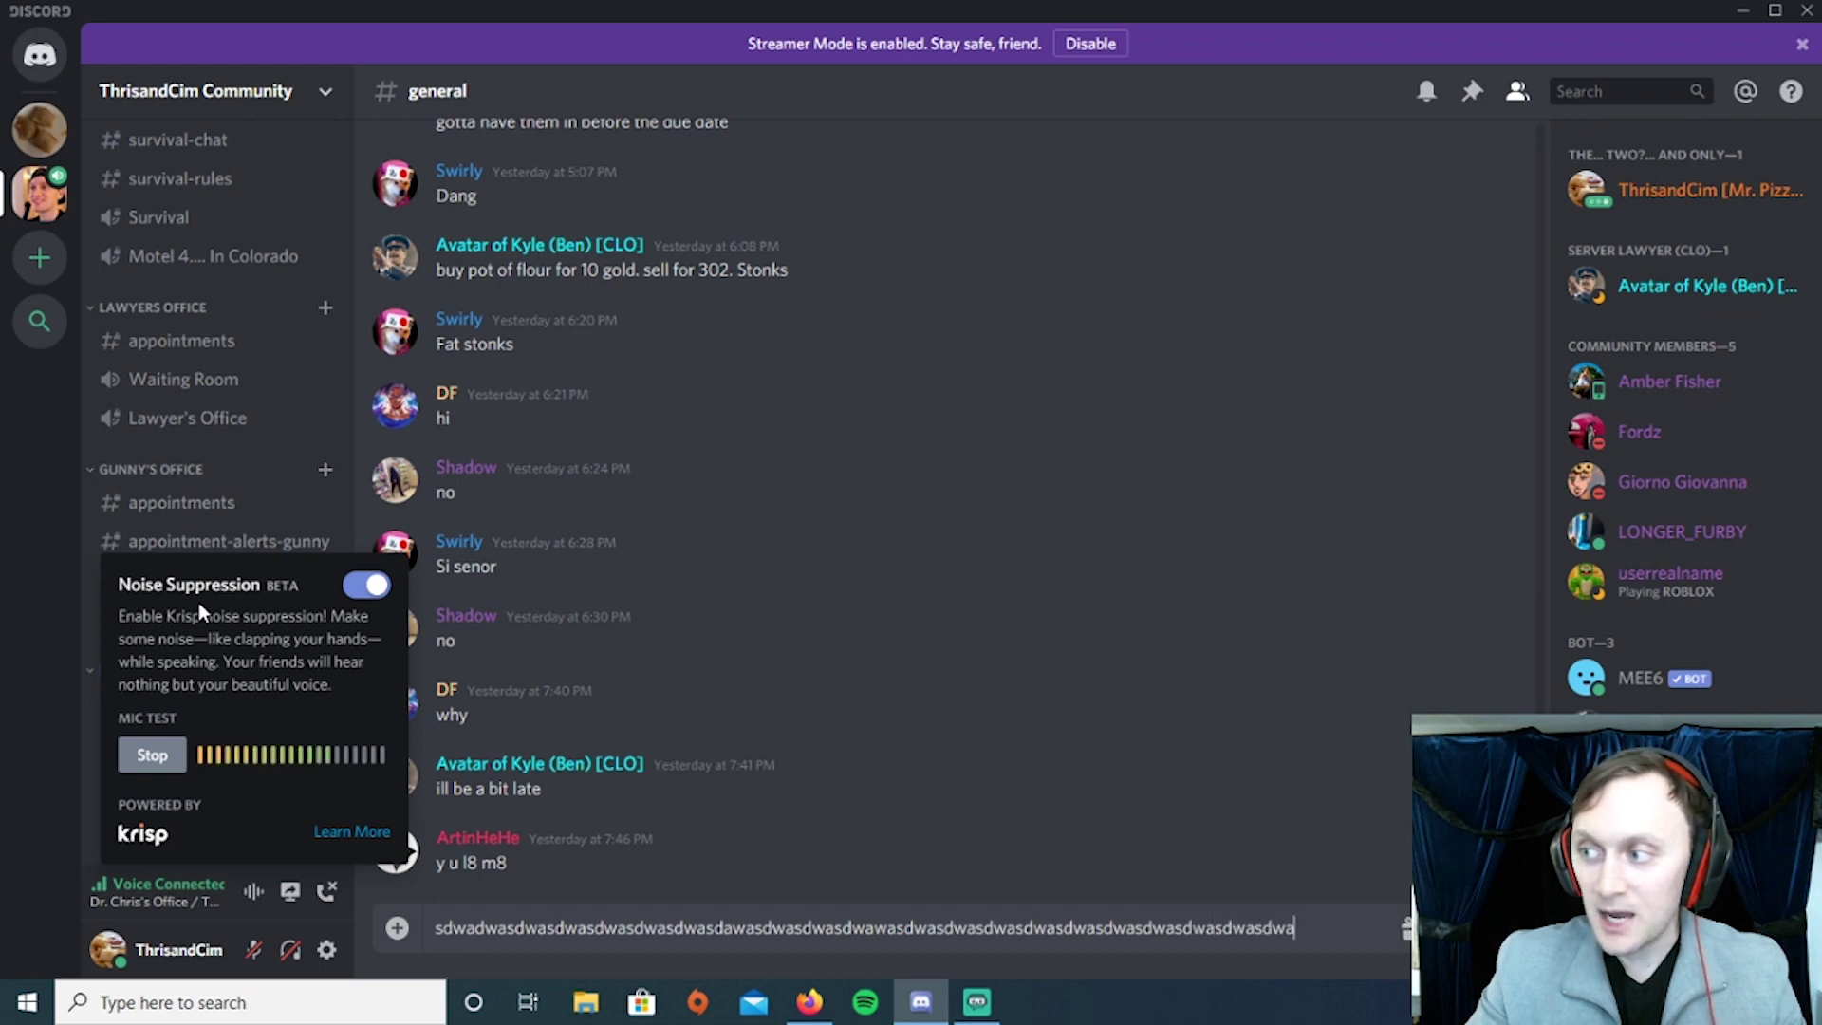
pyautogui.write('sdwasdwasdwasdwas')
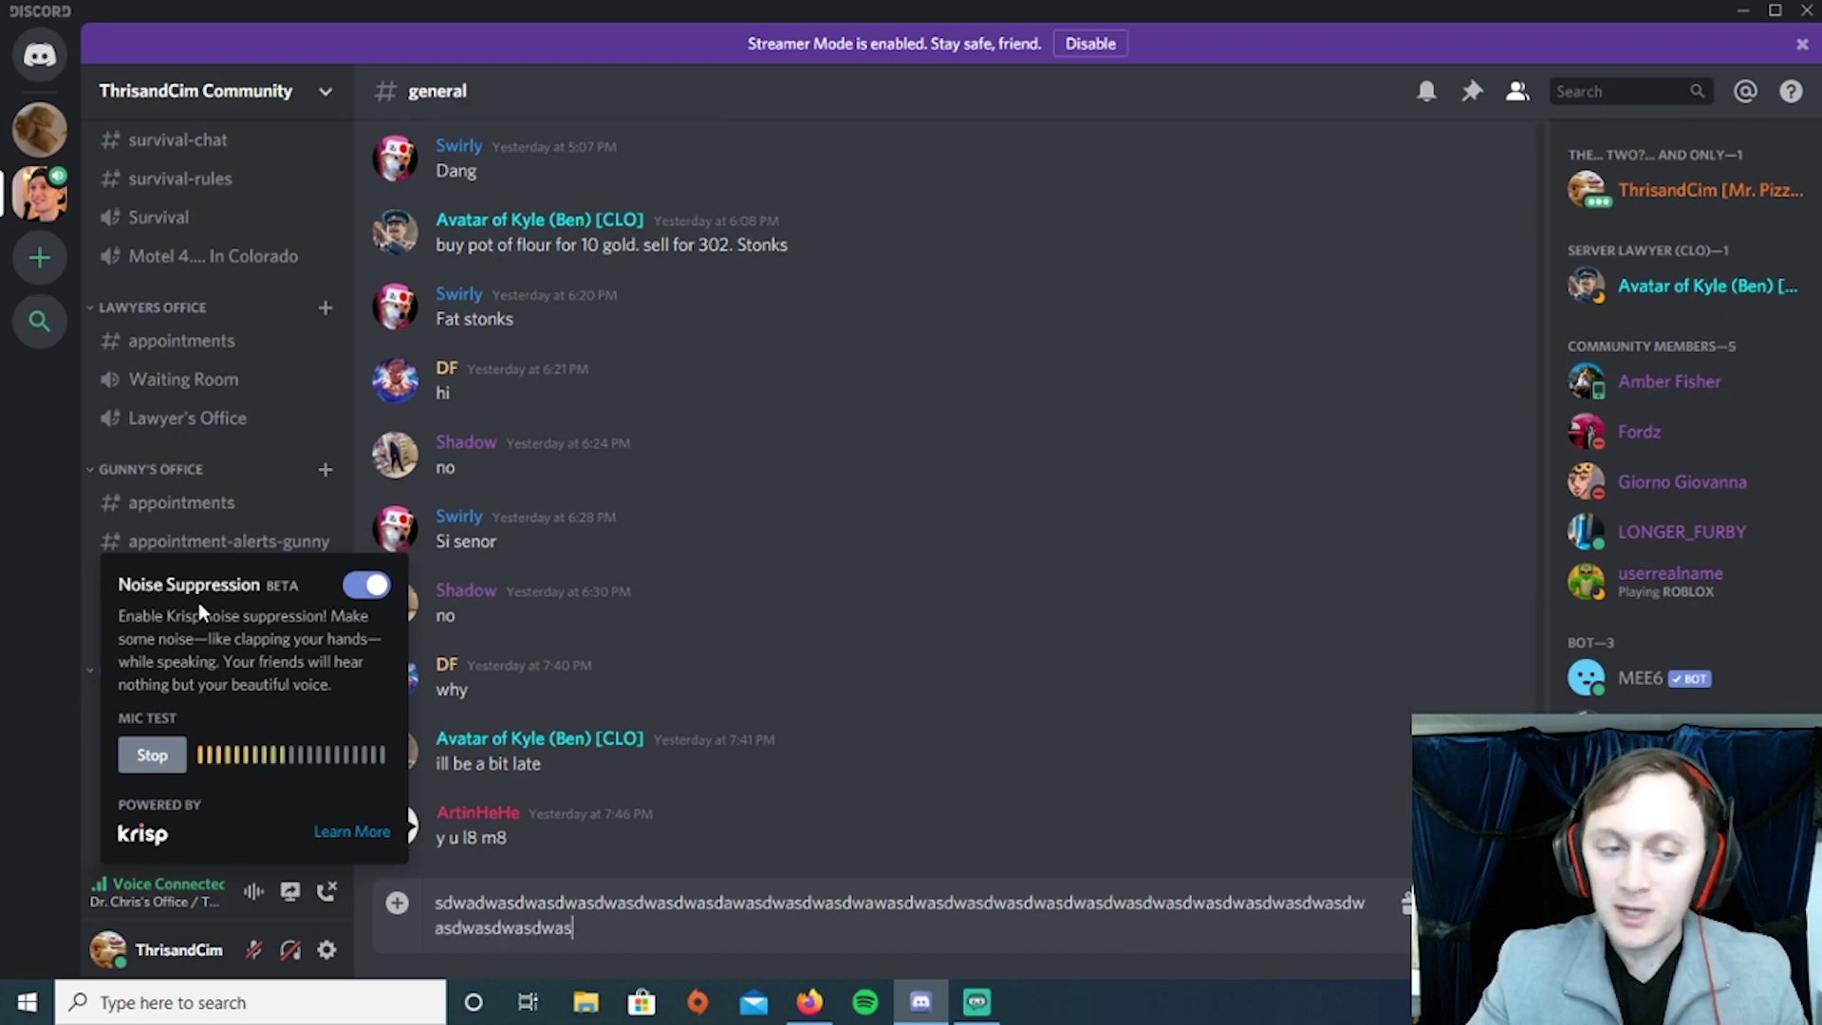
pyautogui.write('dwaadawsdawsdawsdadaawdwaaaaaaaaaaaaaaaaaaaaaaaaaaaaasdwasdwas')
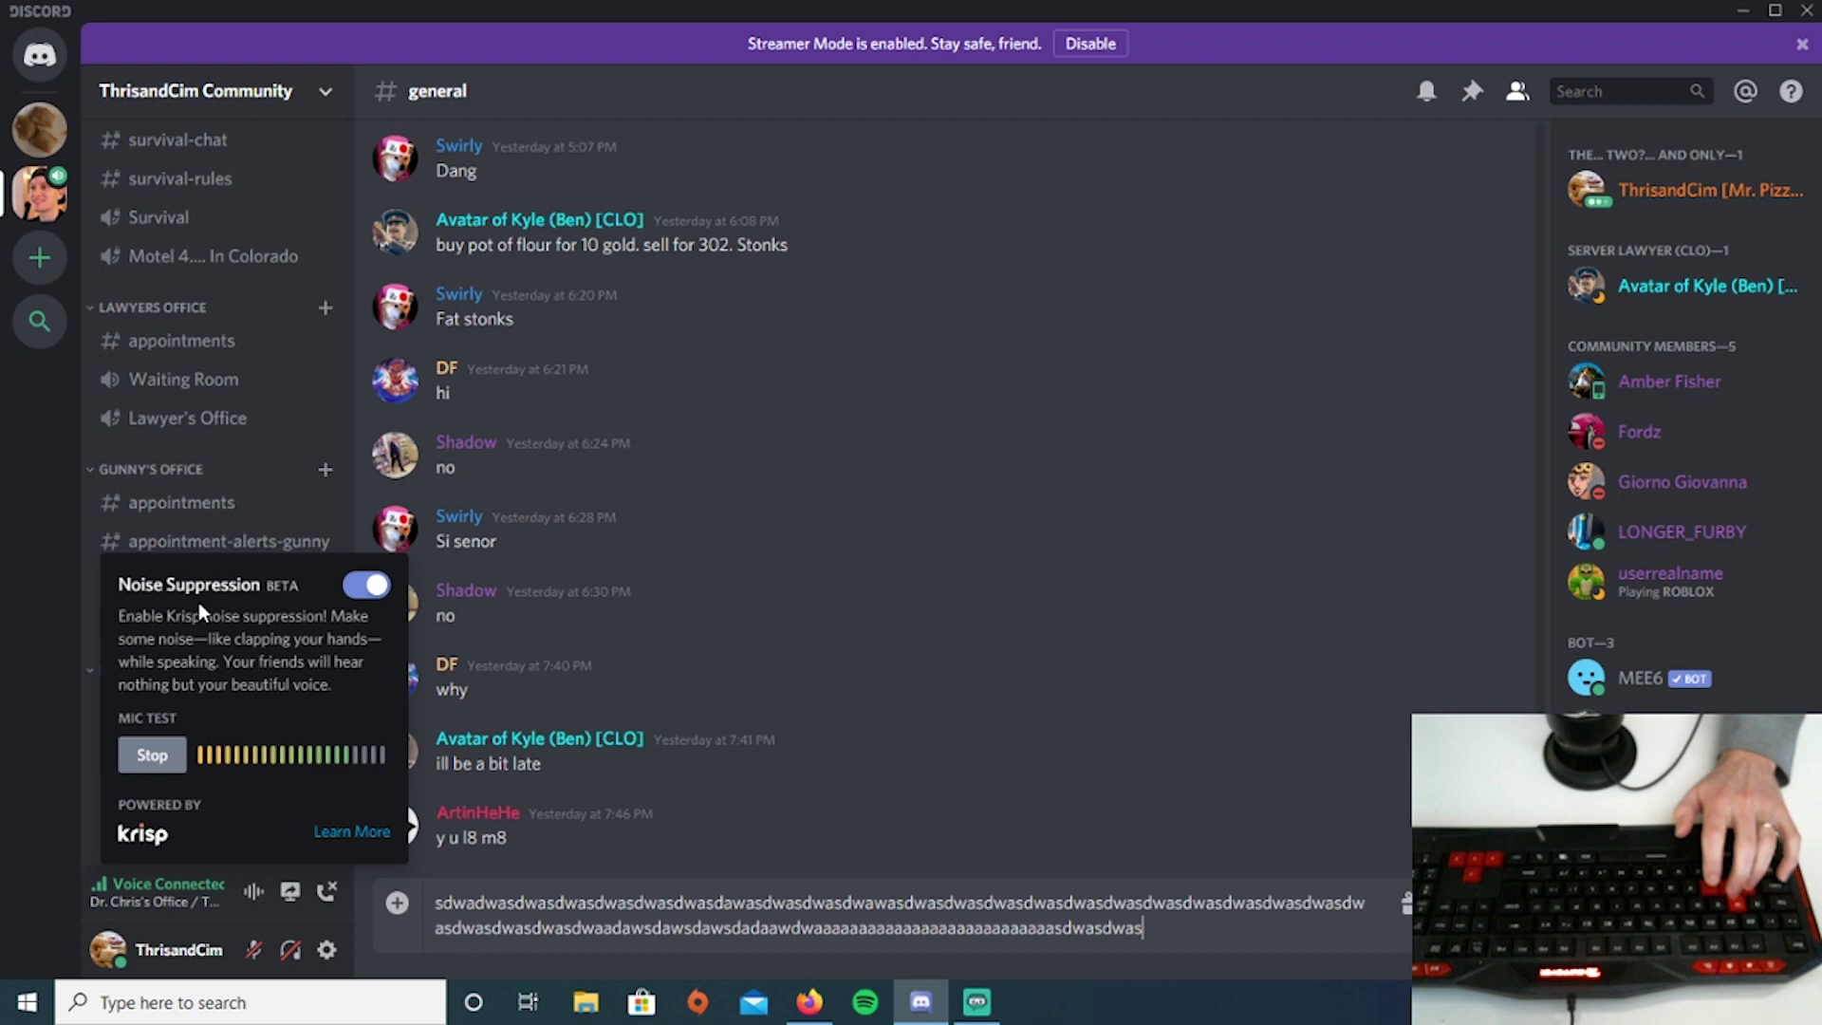
pyautogui.write('dawdasdqawdasawdawdasdawd')
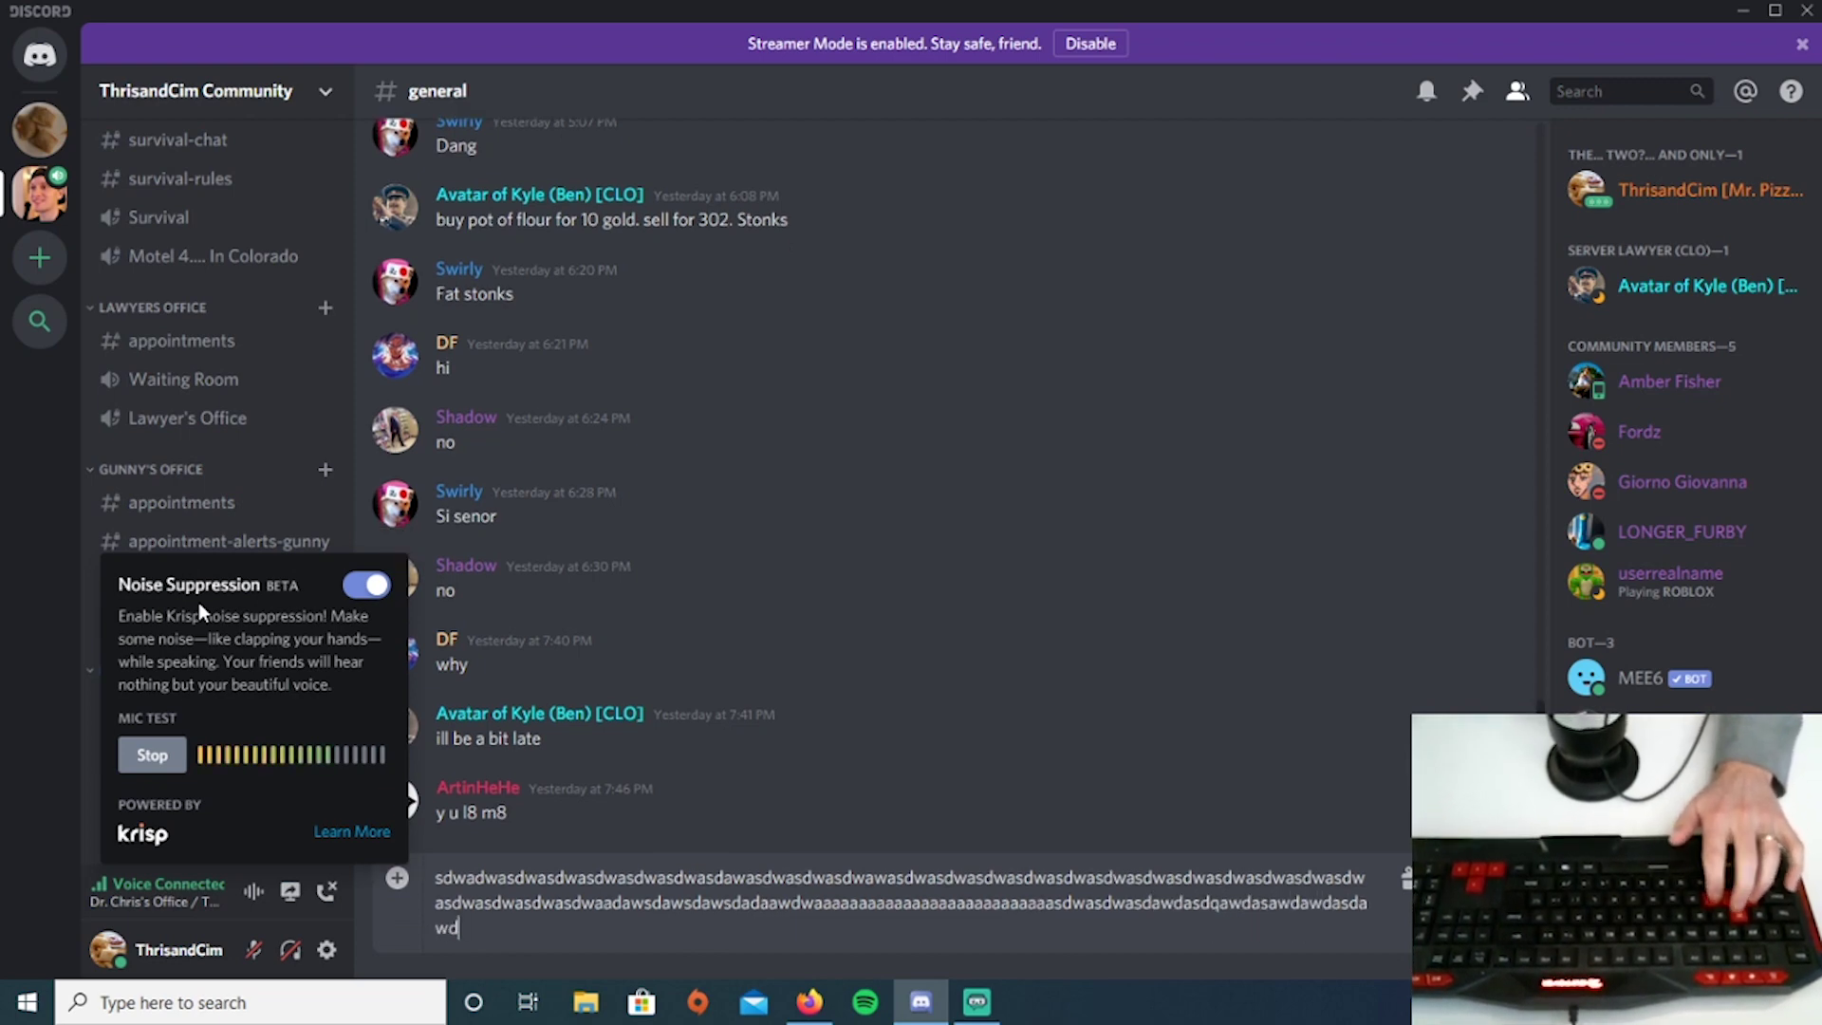
pyautogui.write('sdwadwadsawasdawsdaw')
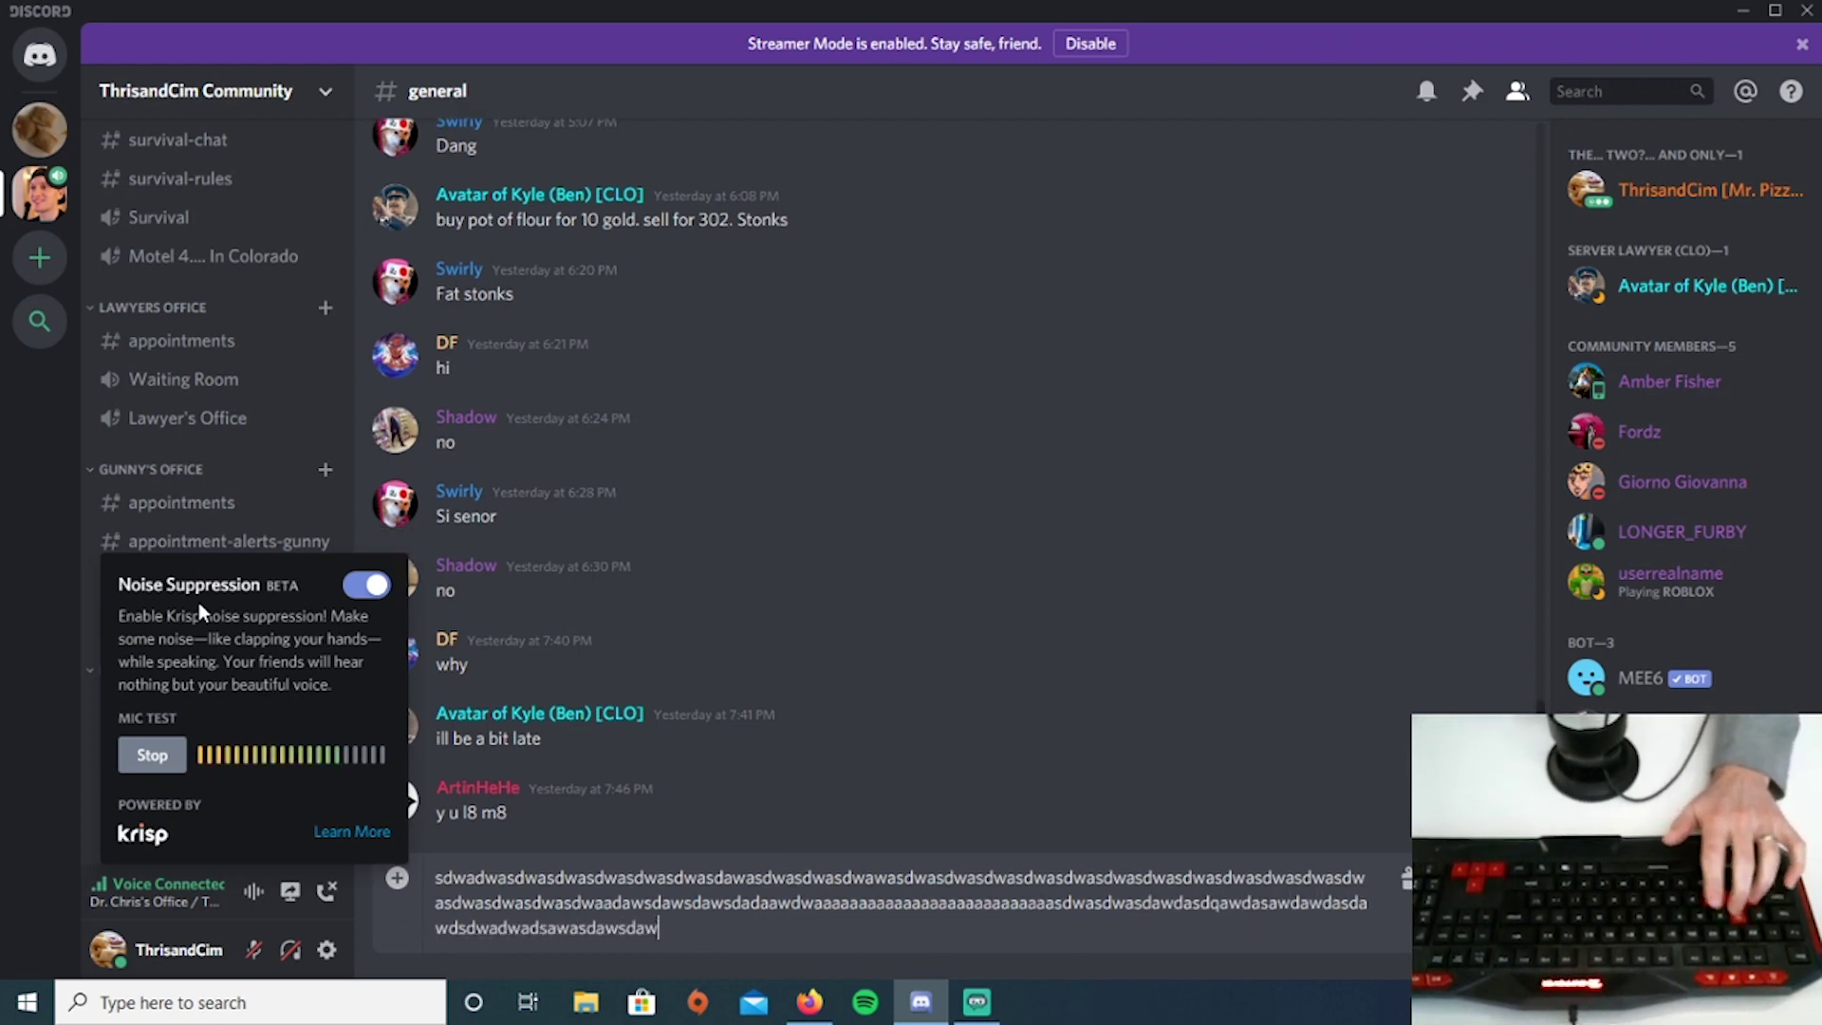
pyautogui.write('adsawasdawsdawedadawdasd')
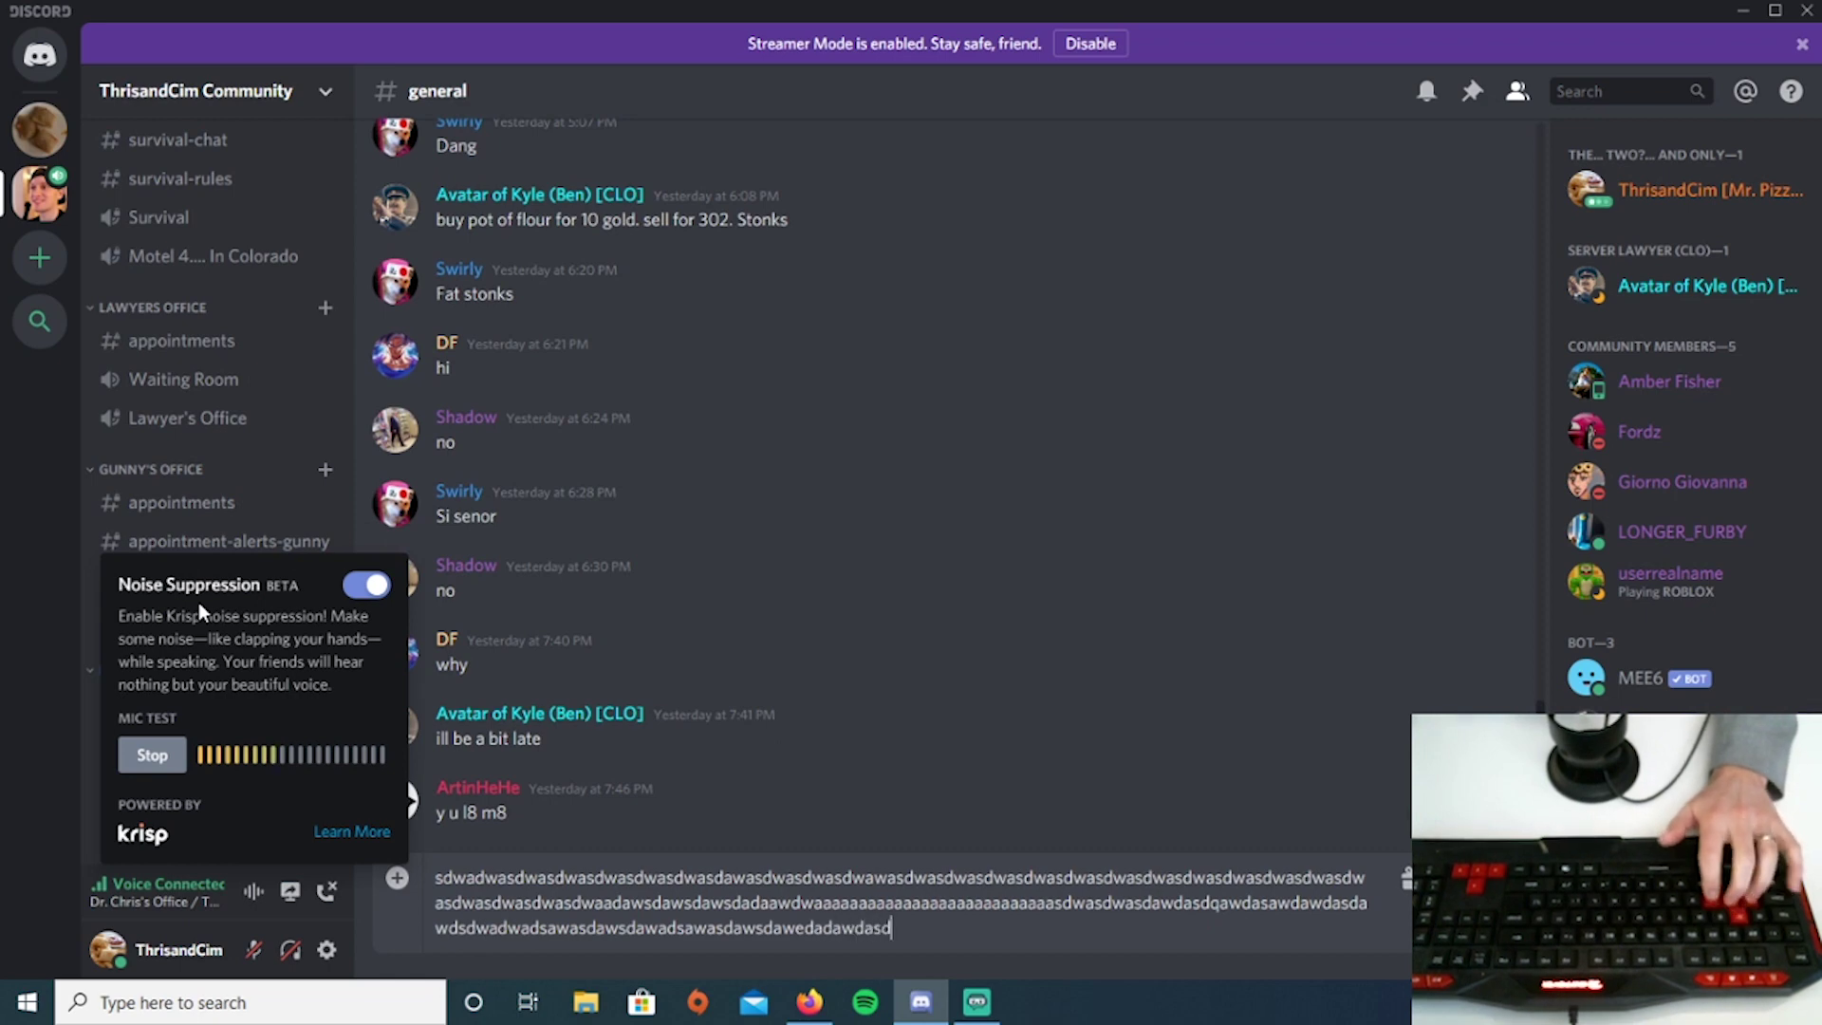
pyautogui.write('awdasdawadawasdawdsdawdadsawadaw')
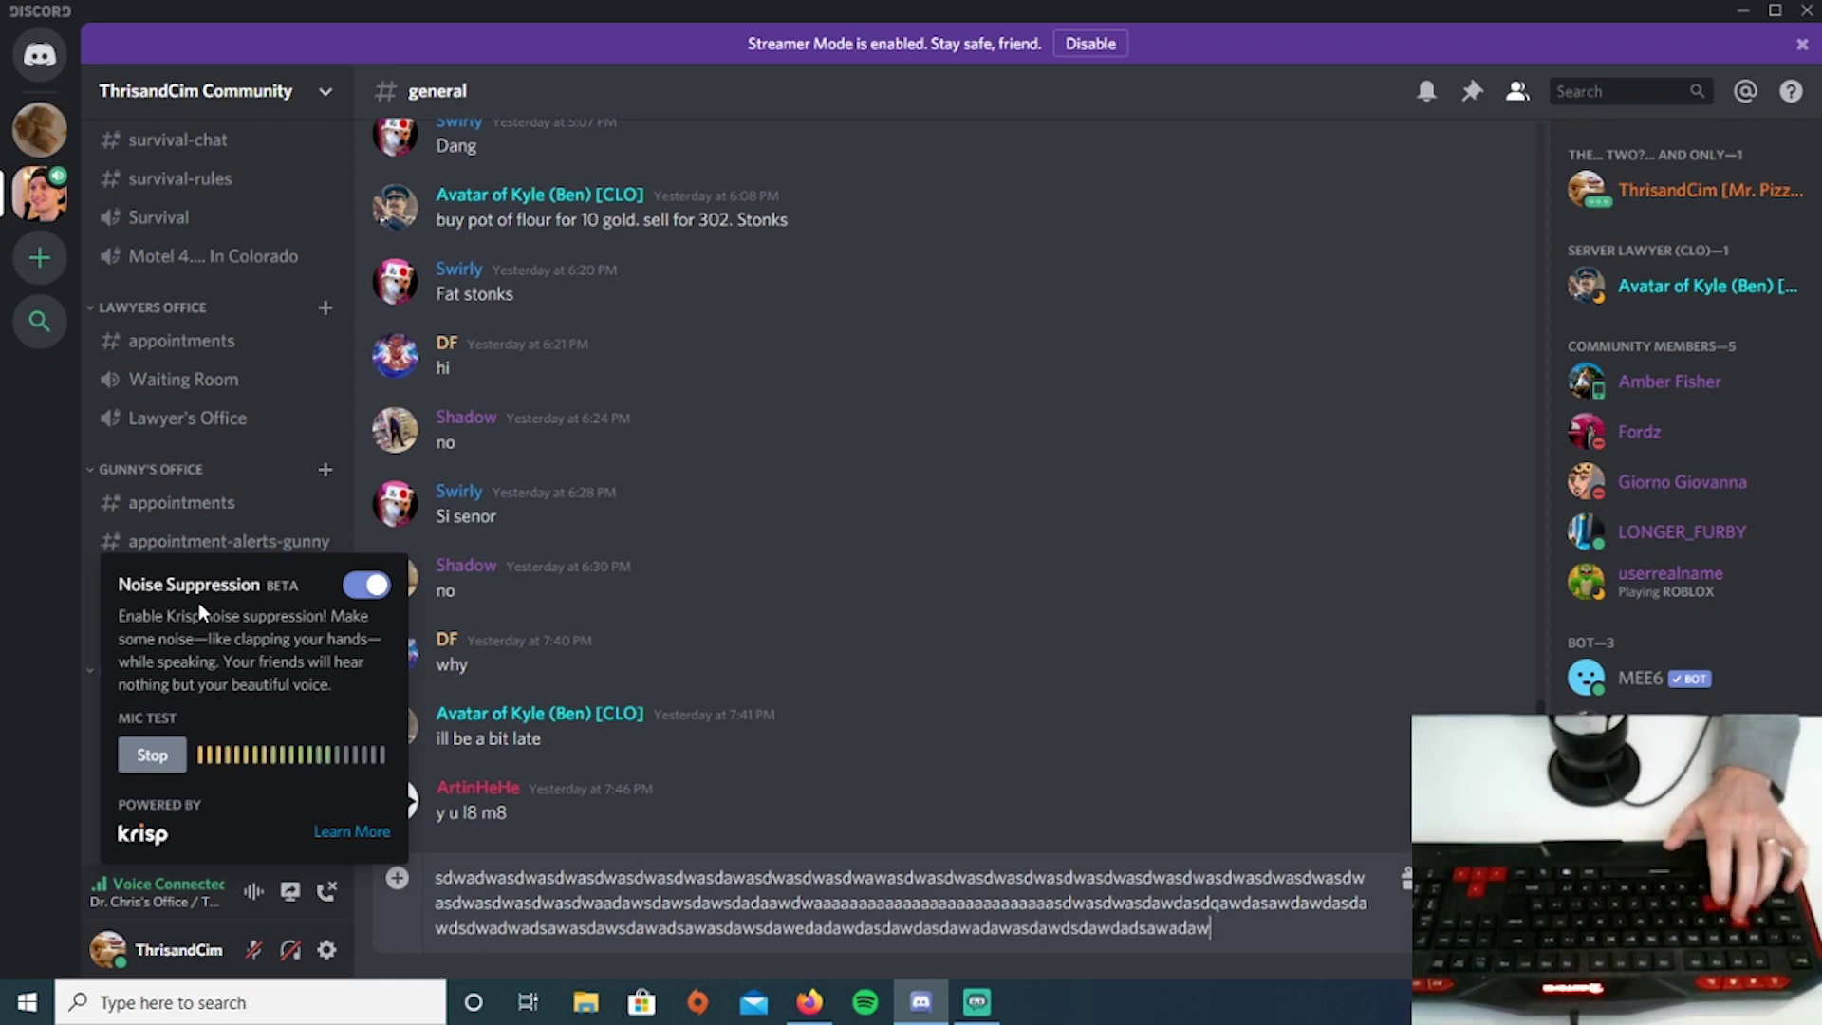
pyautogui.write('adawadsadawadawds')
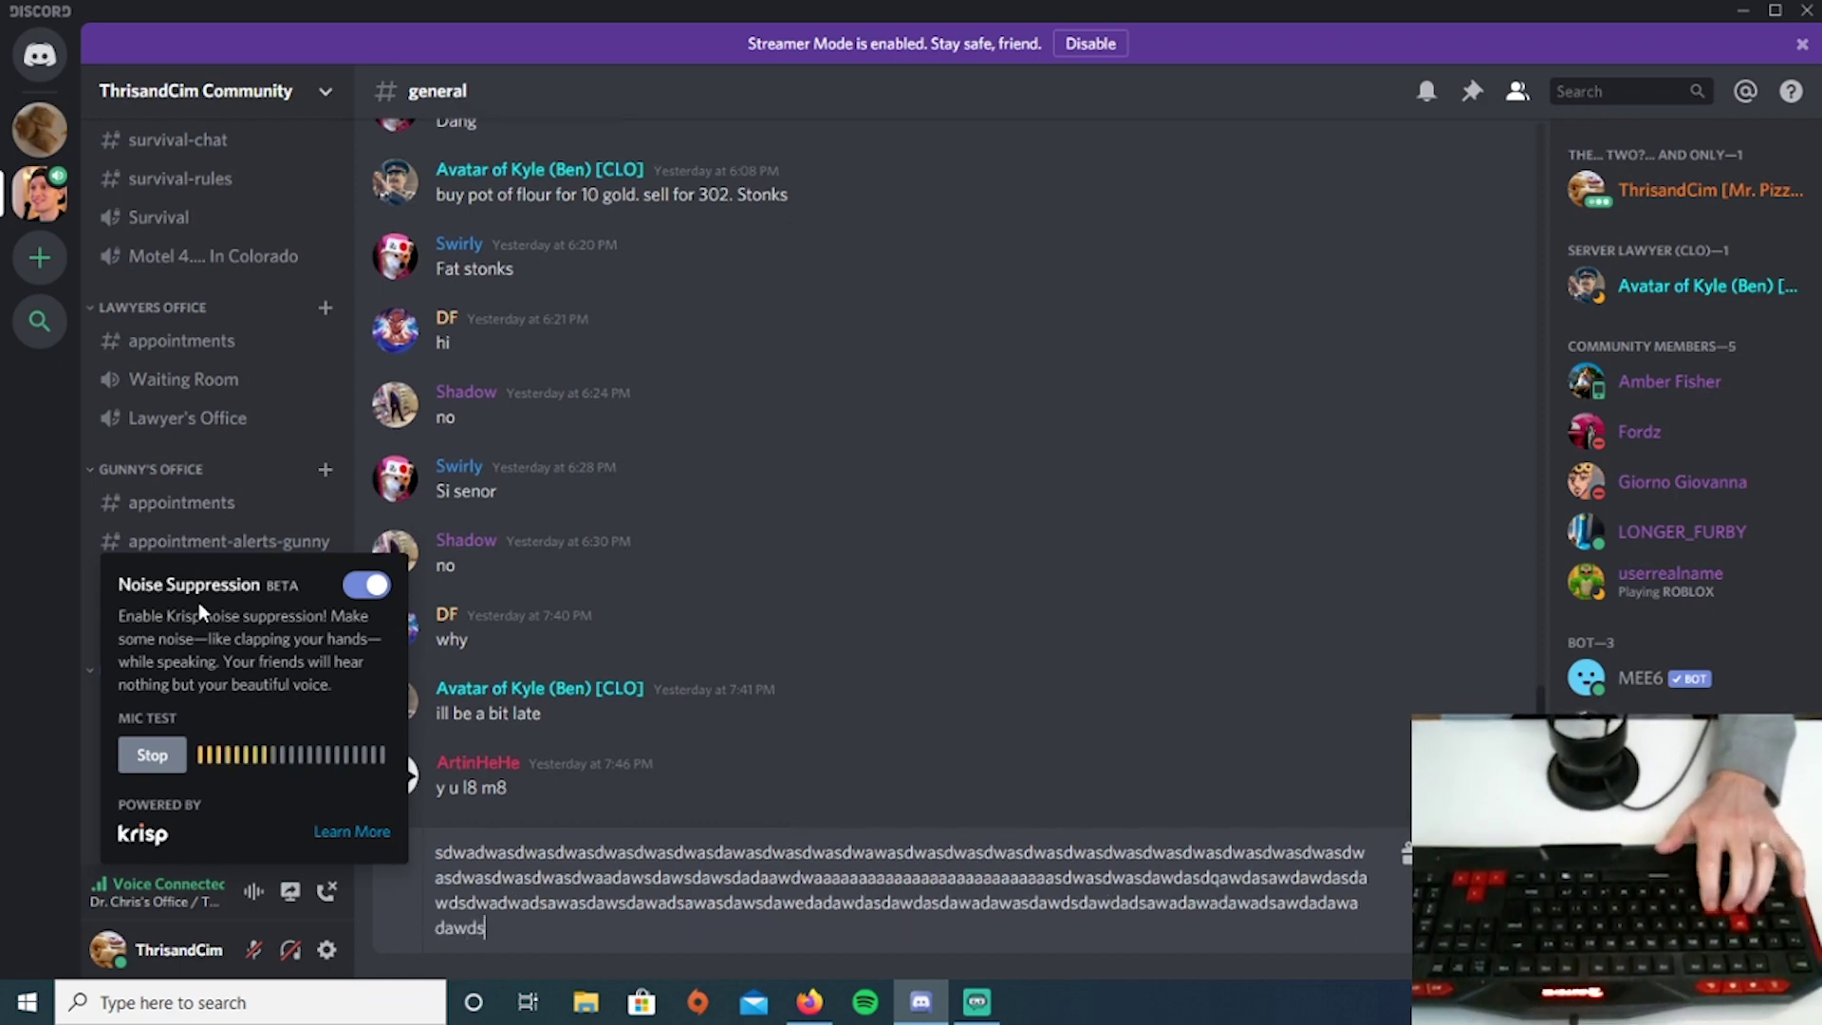
pyautogui.write('awadawdsdawdsdawdas')
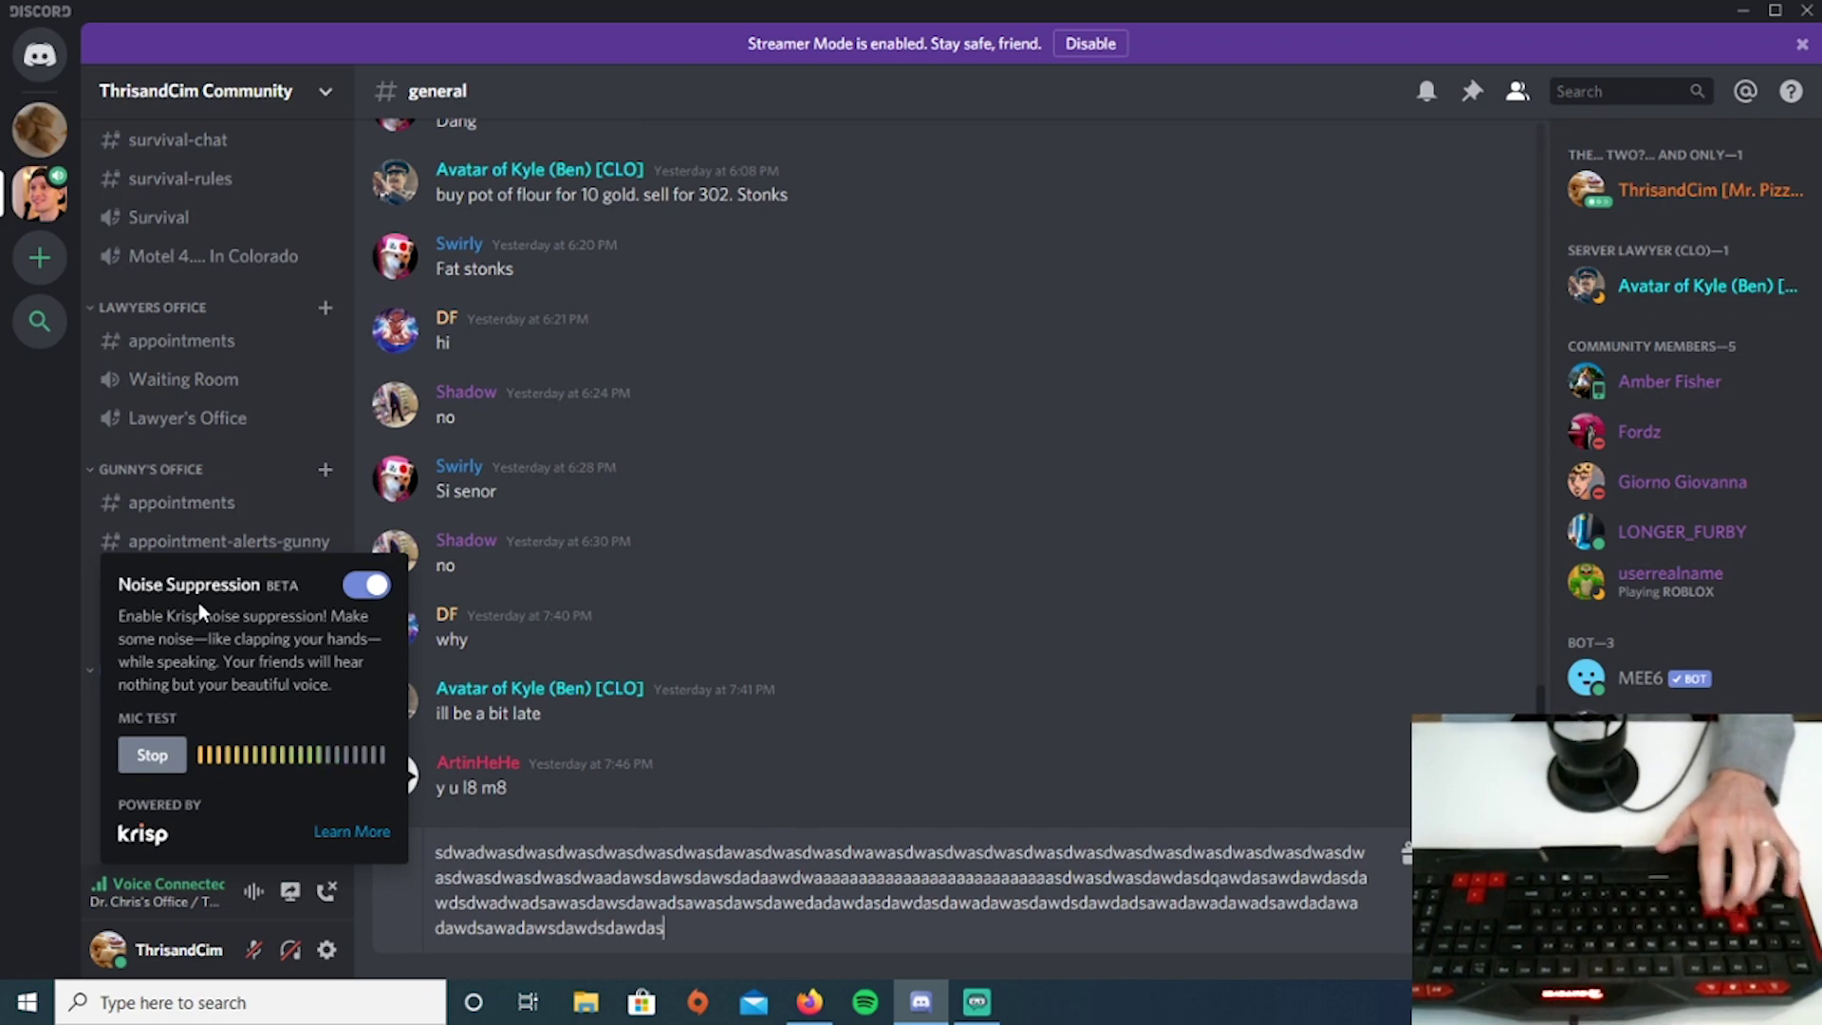
pyautogui.write('dasdsdwadadasdawdawdw')
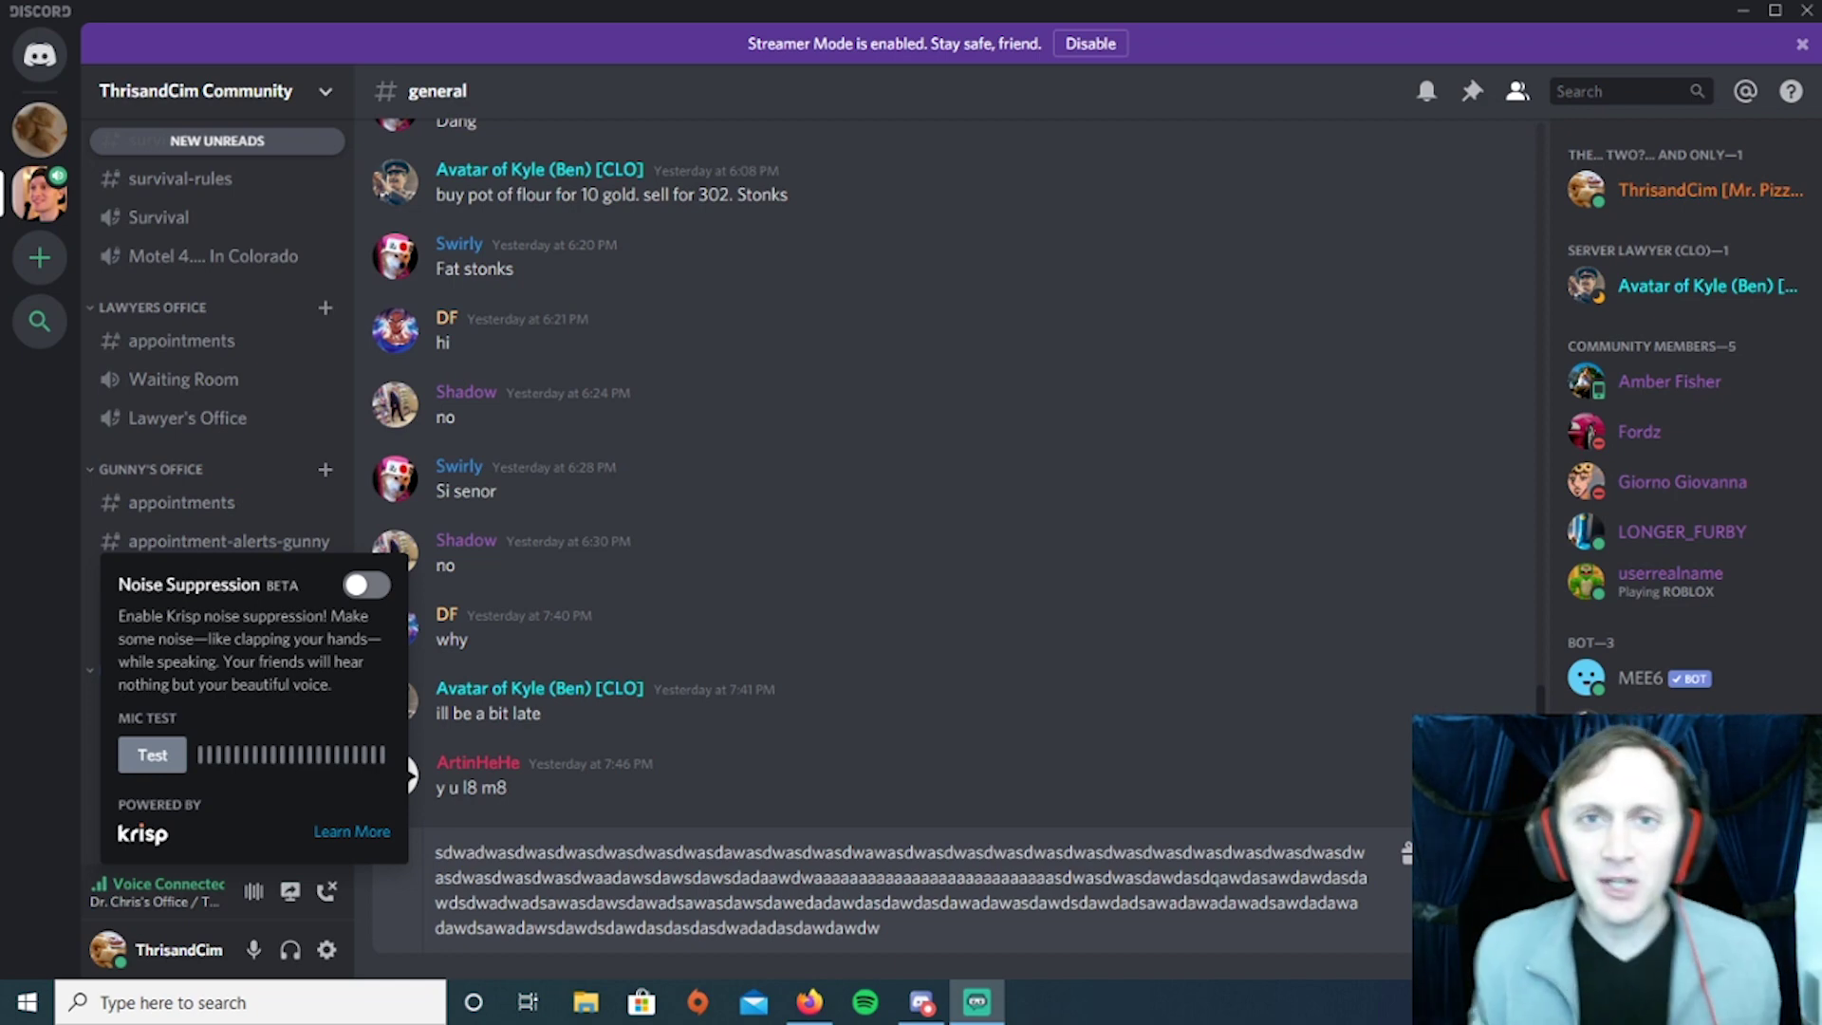
# Close the noise suppression settings
pyautogui.click(1121, 771)
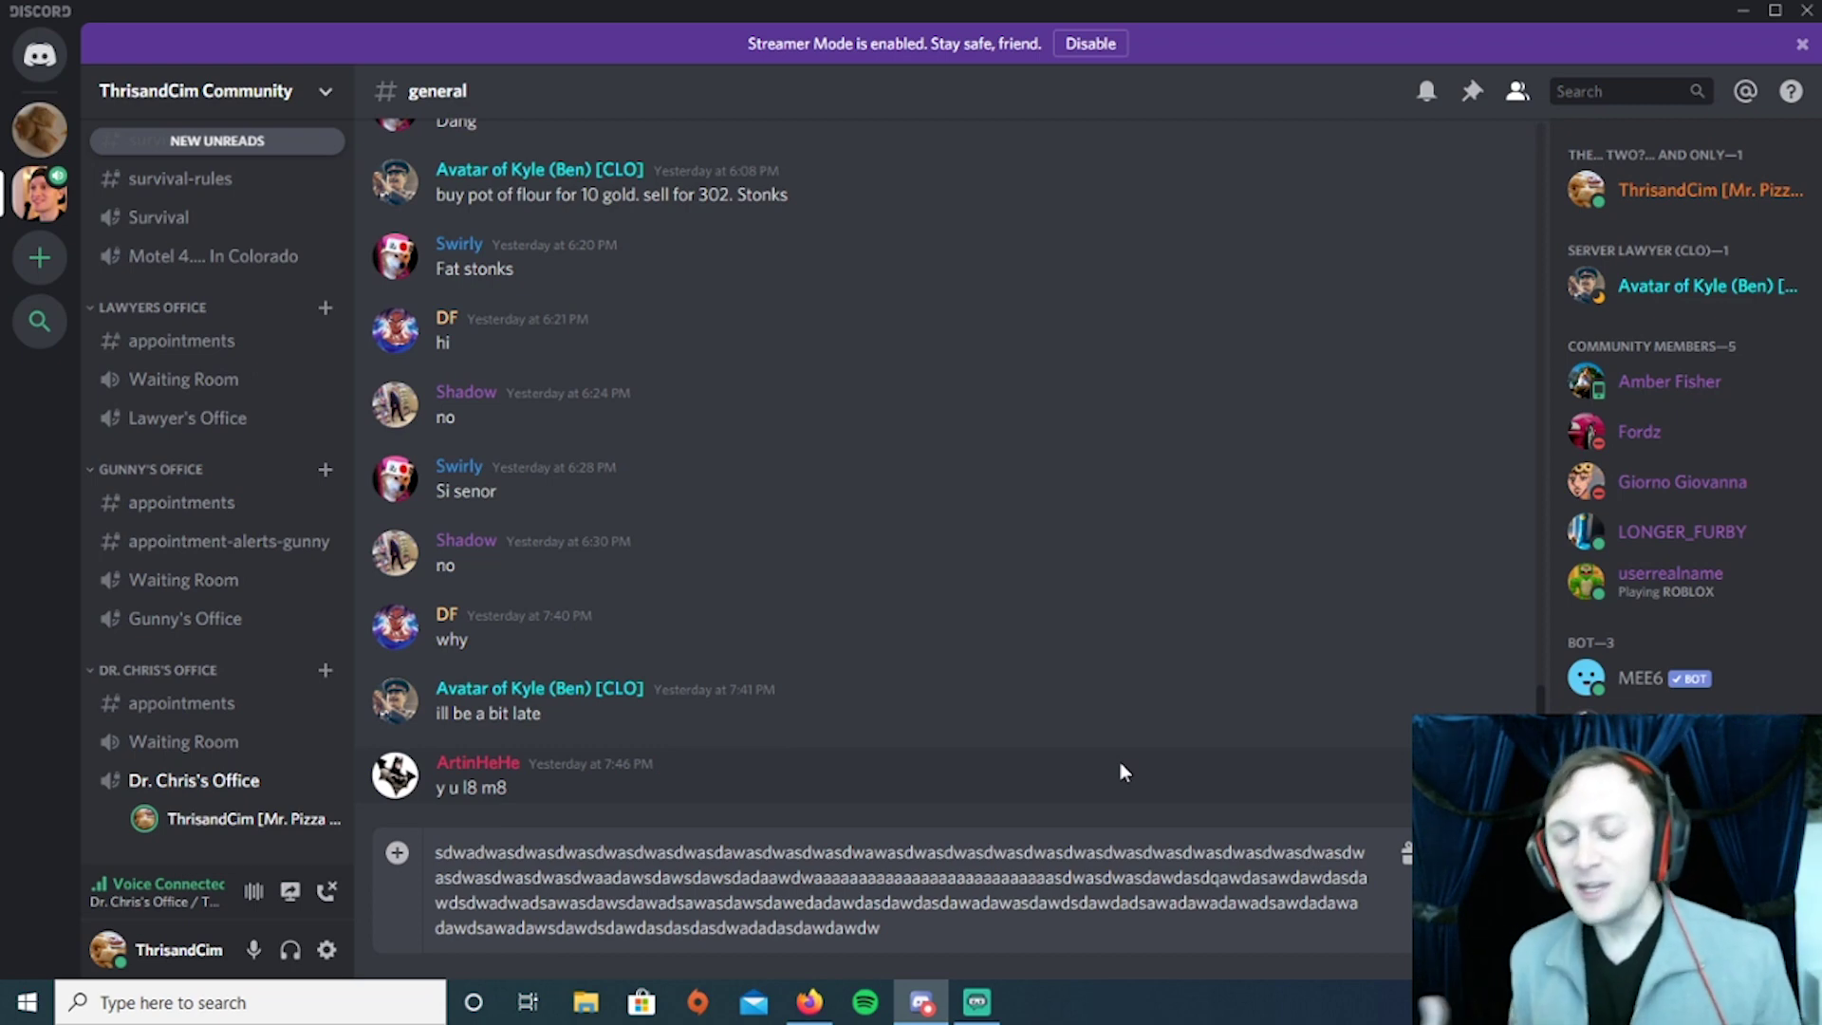
pyautogui.scroll(2, 1042, 560)
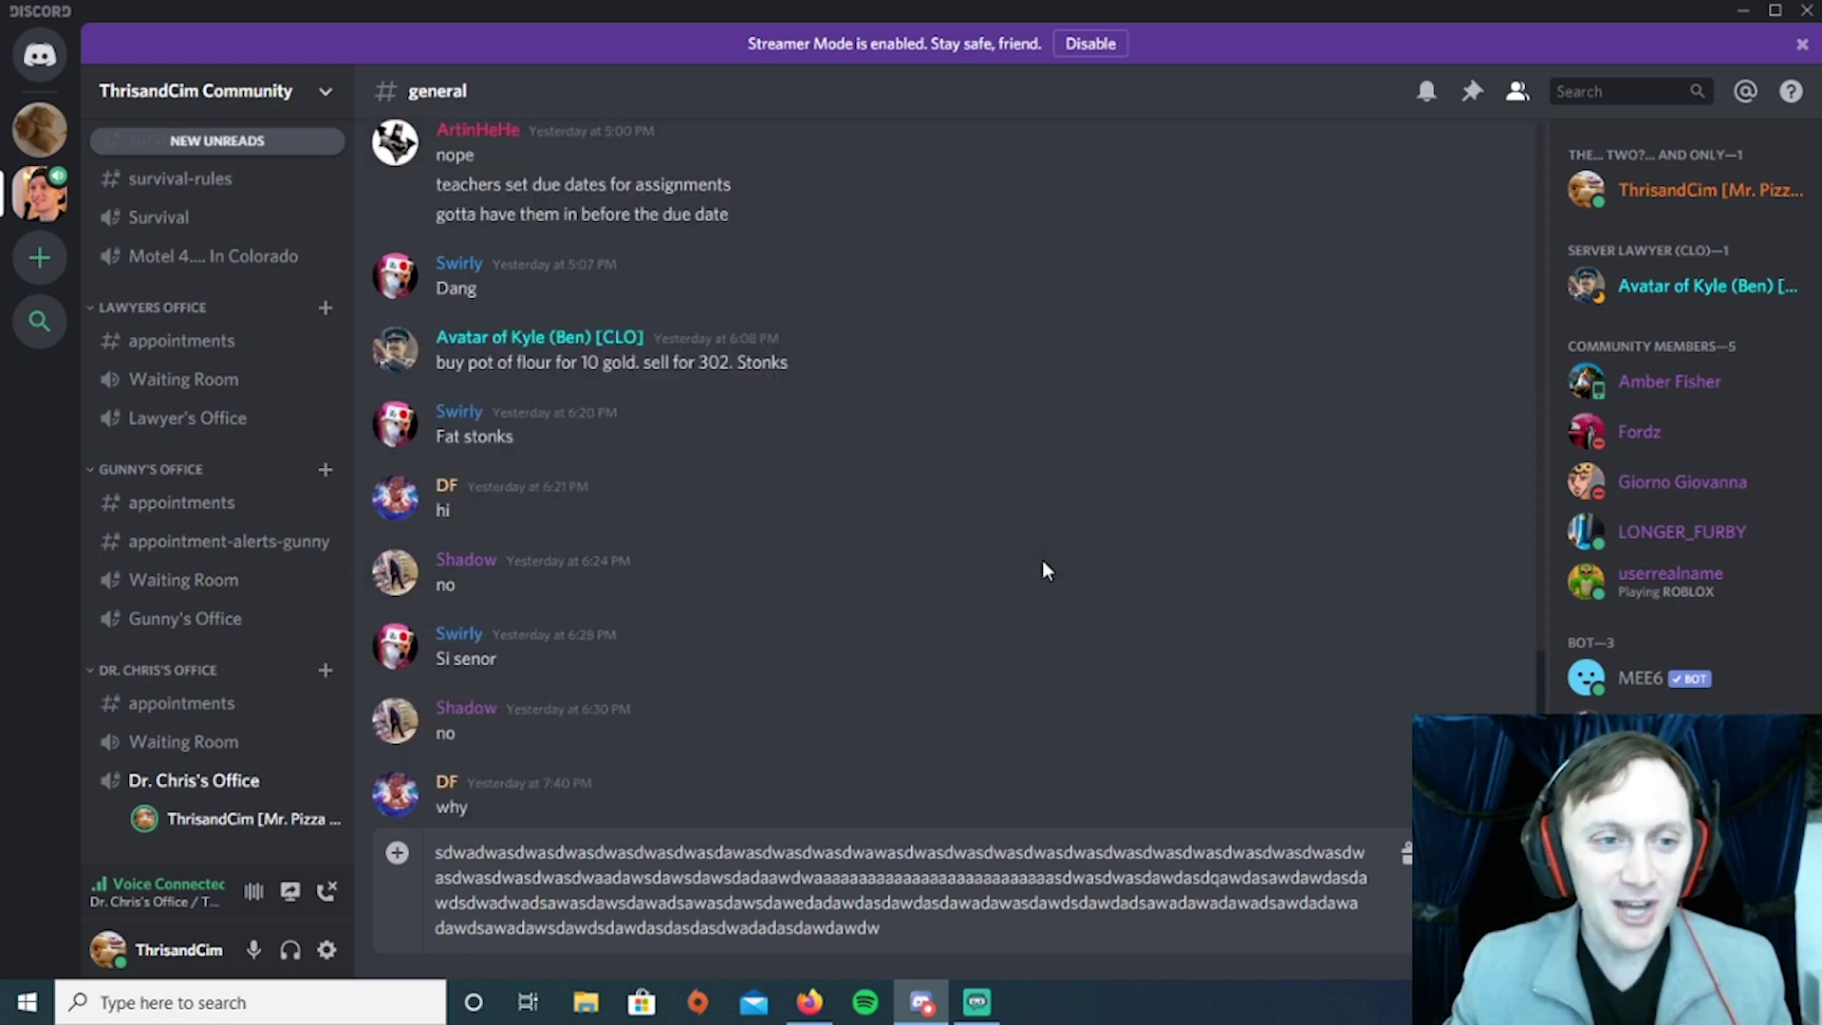
pyautogui.scroll(-1, 1023, 560)
pyautogui.scroll(1, 1004, 574)
pyautogui.scroll(-2, 1025, 597)
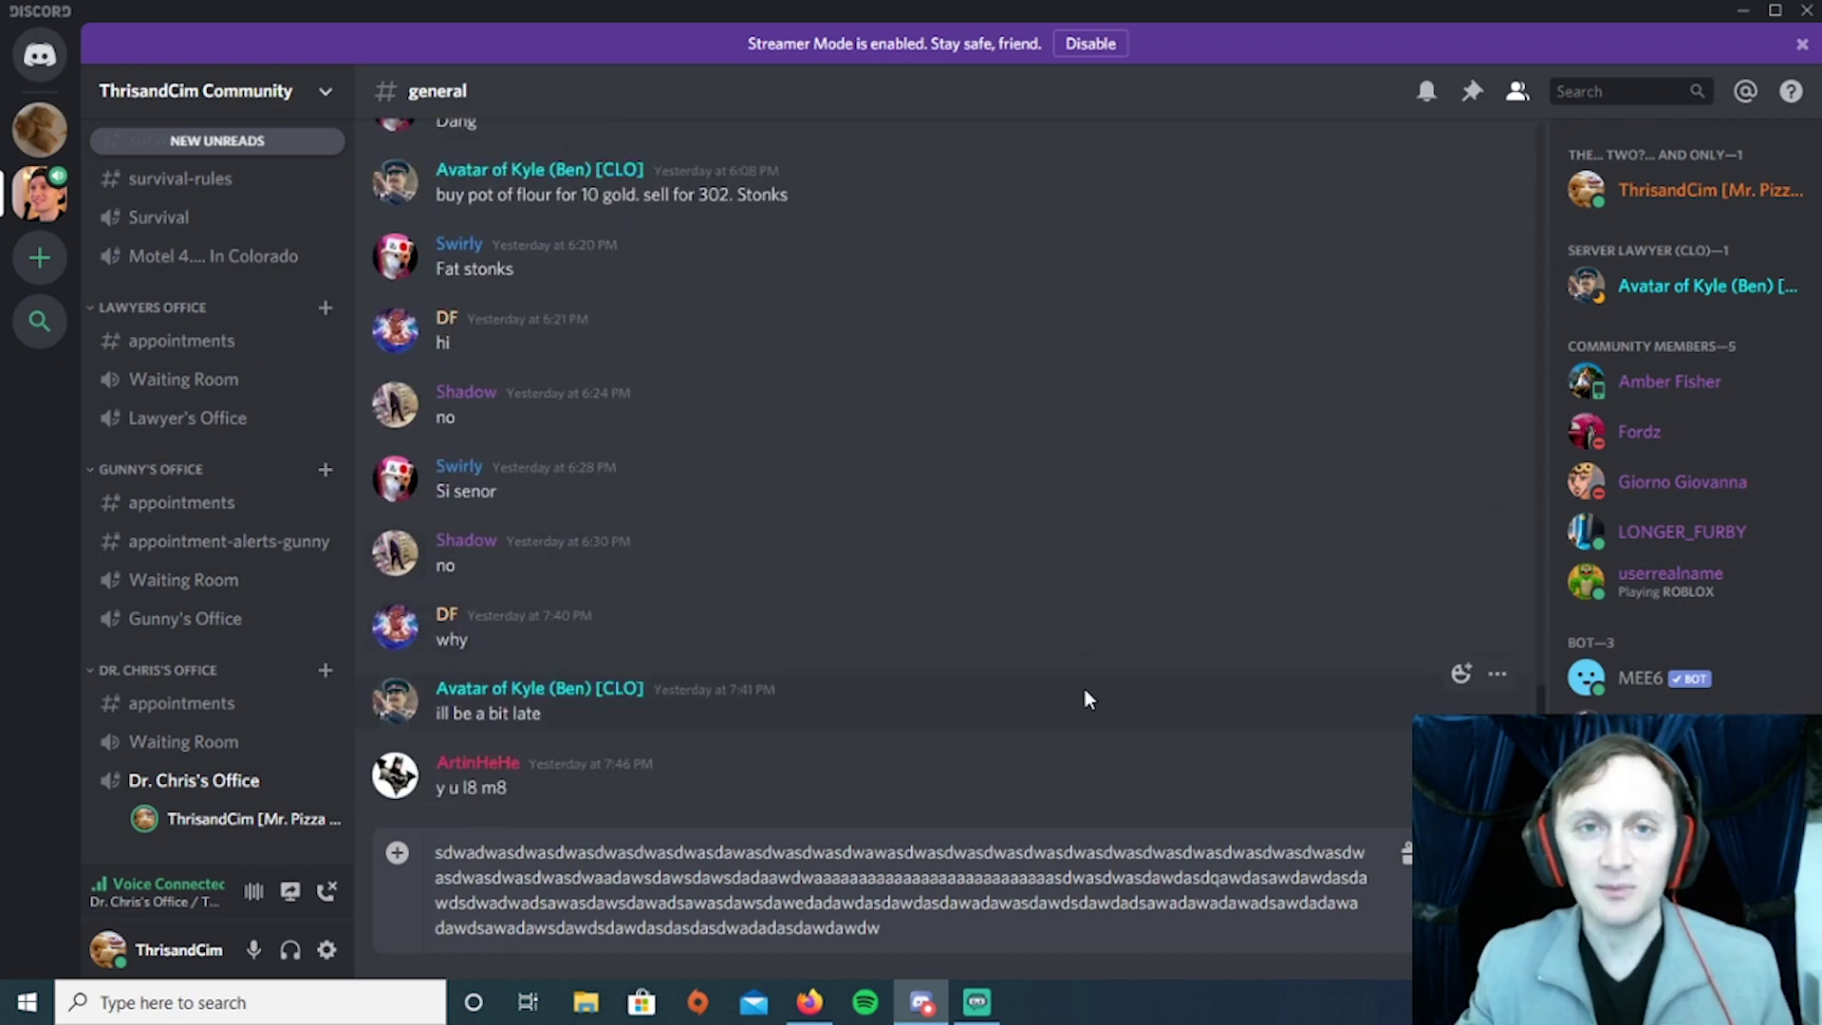